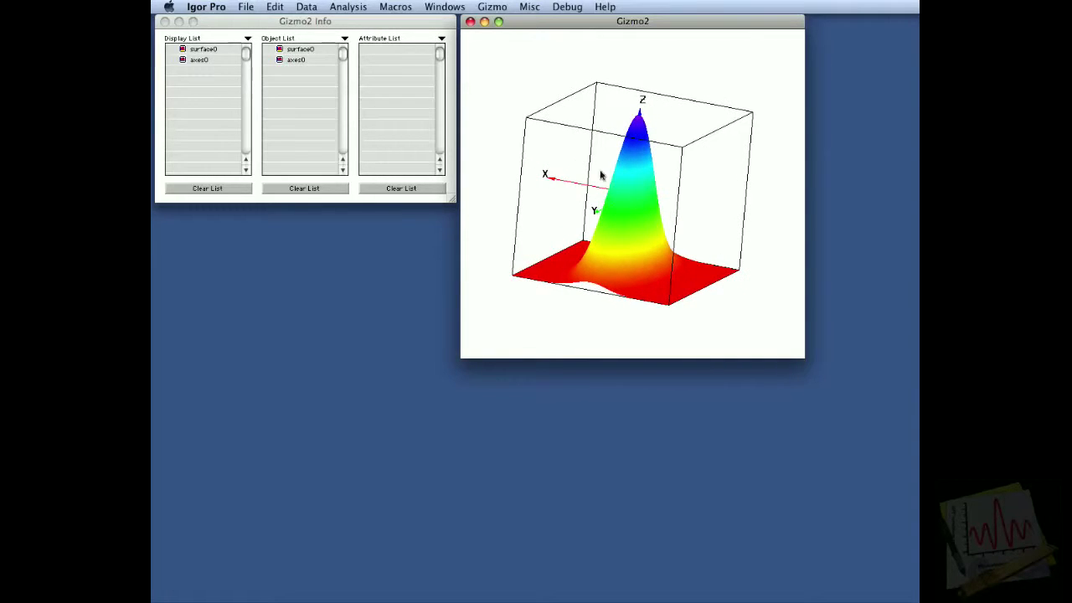
Append a sphere object with radius 0.5 to the object list and add it to the display list.
left_click_drag(647, 191, 620, 204)
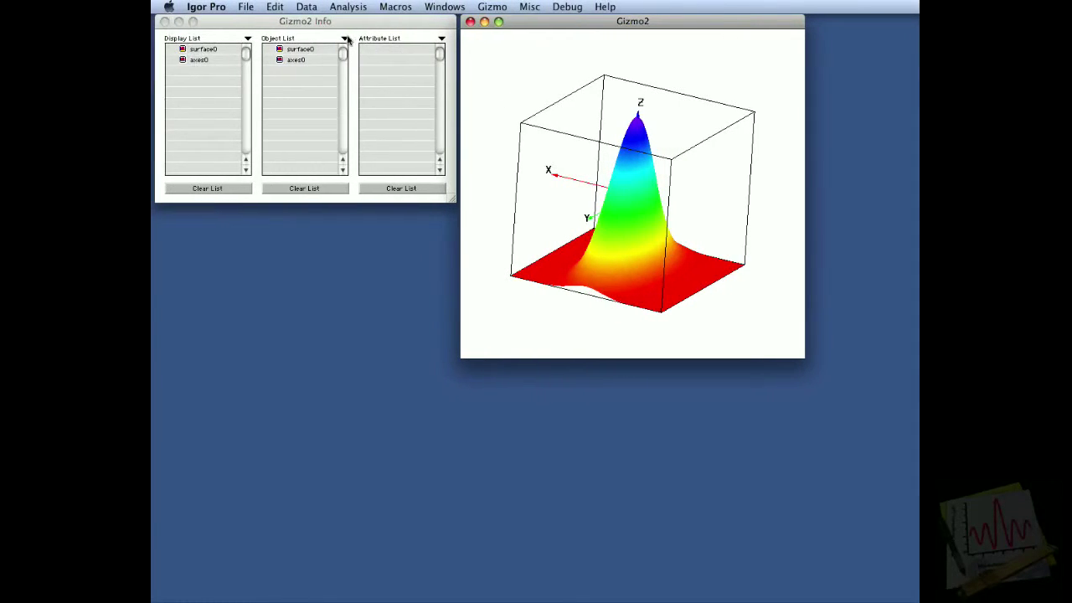
left_click(345, 40)
left_click(343, 40)
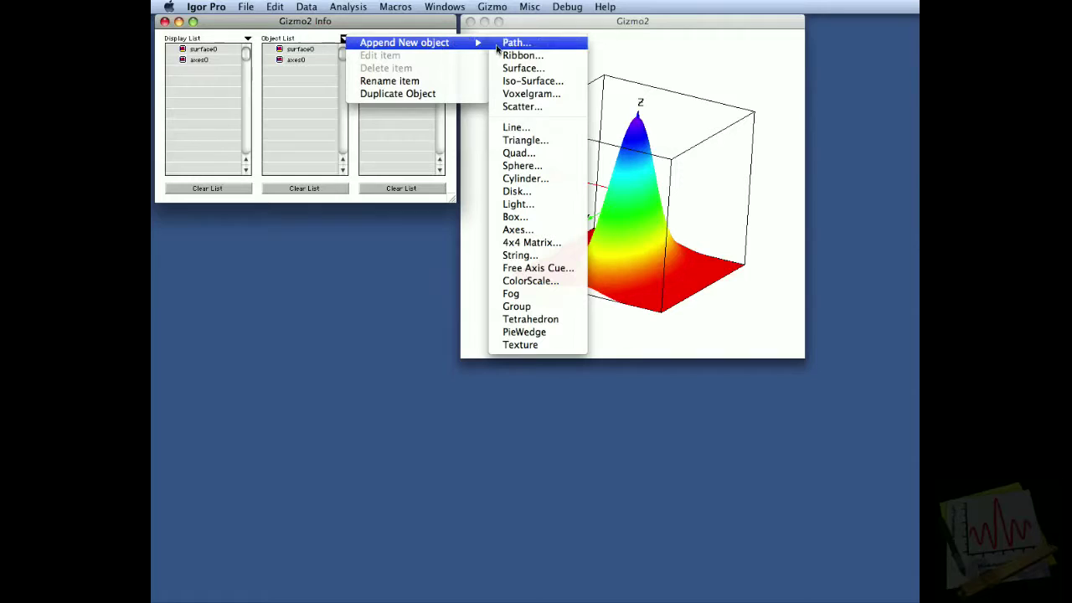
left_click(515, 167)
left_click(733, 379)
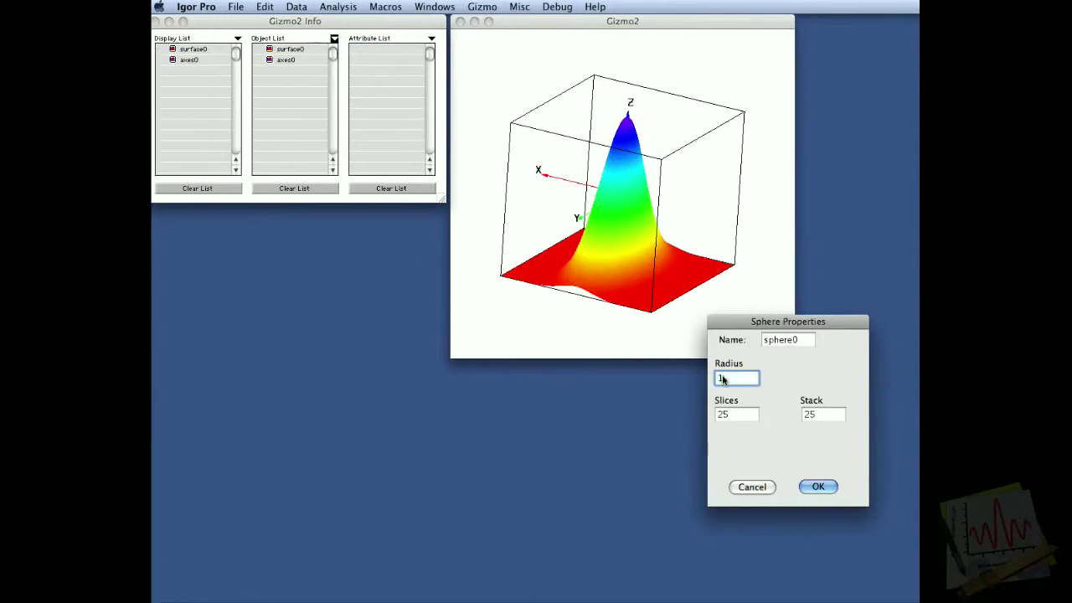
left_click_drag(723, 380, 714, 380)
type("0.5")
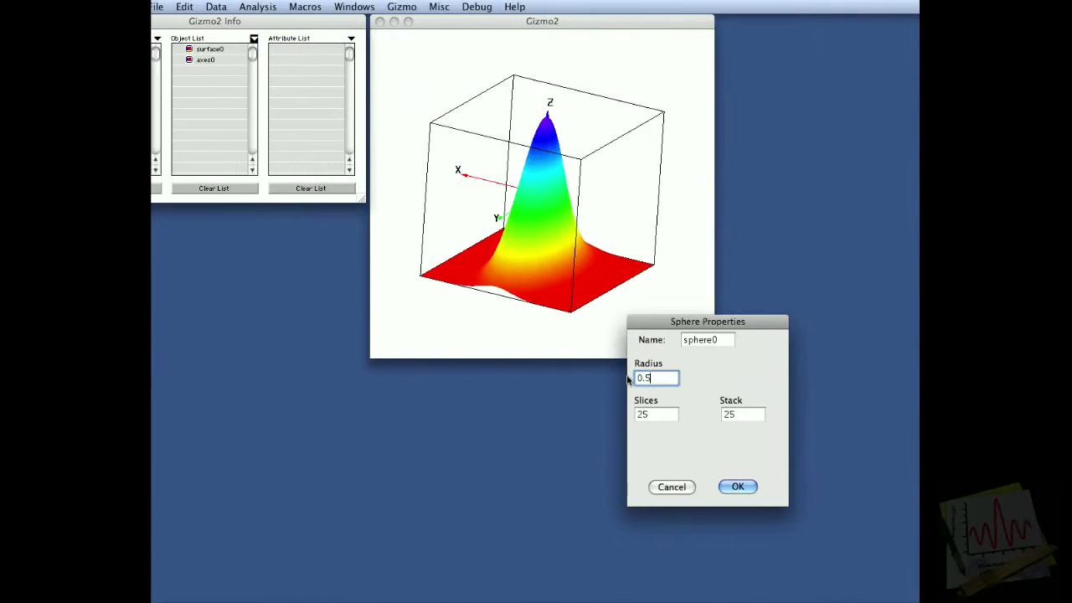
key("Return")
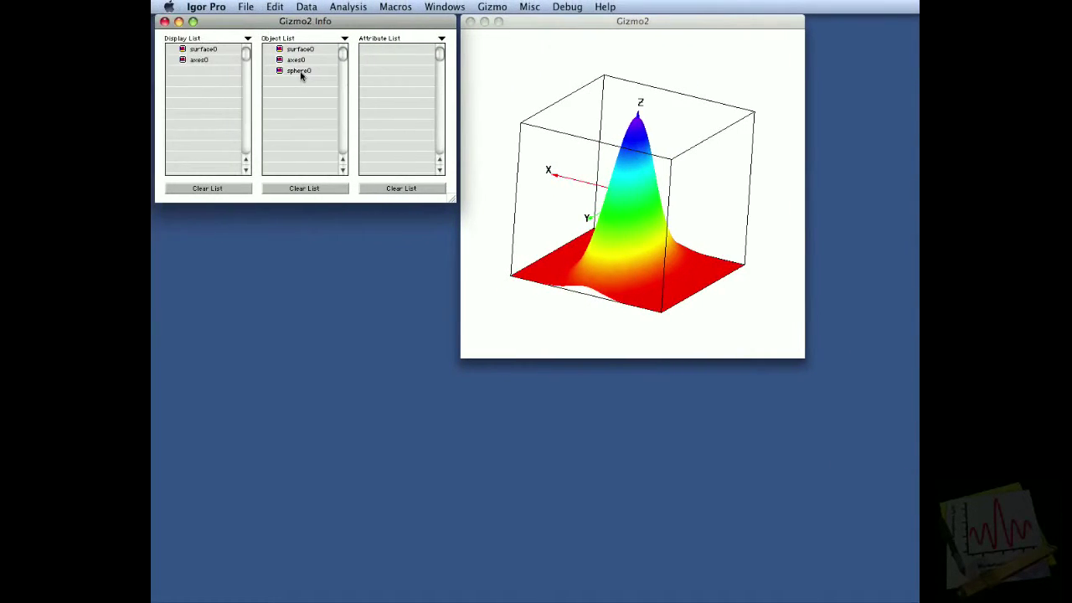
left_click(282, 74)
left_click_drag(280, 74, 224, 78)
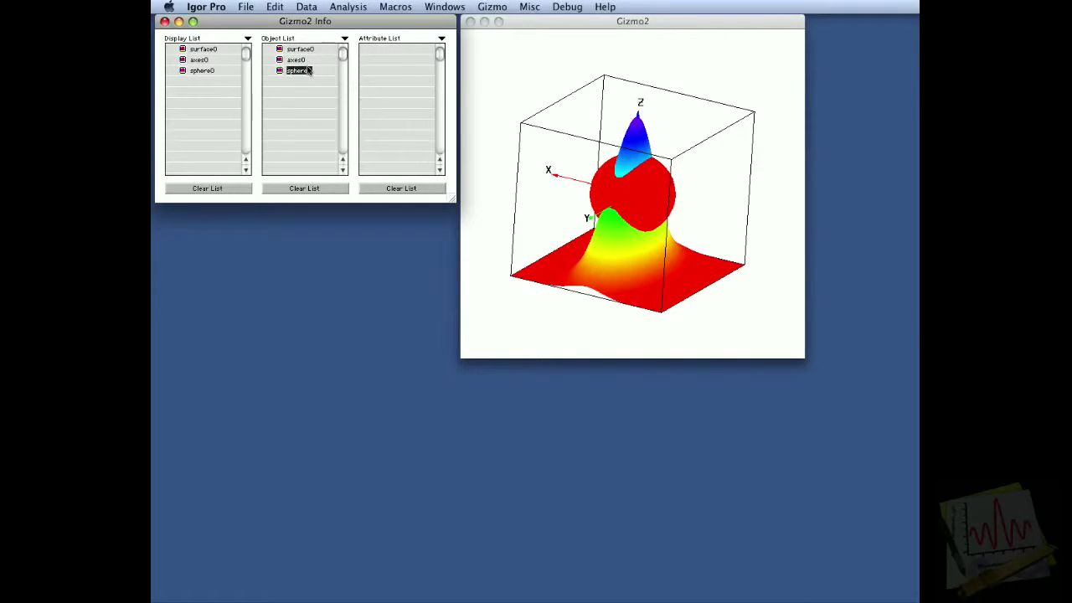
Create a dark gray color attribute (red, green and blue 0.333) and assign it to the sphere0 object.
left_click(441, 41)
mouse_move(477, 47)
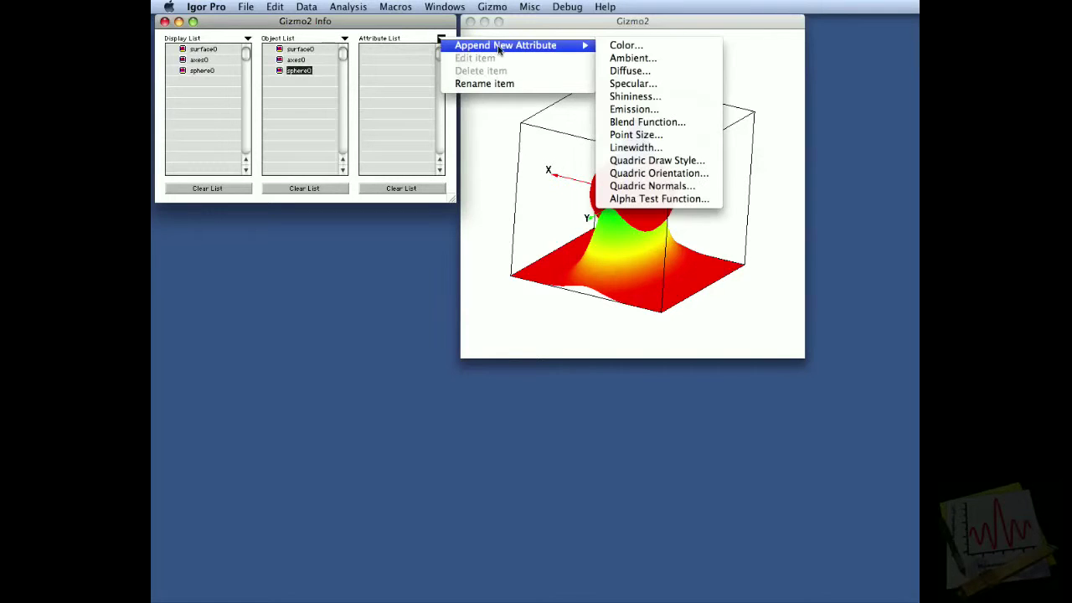
left_click(608, 48)
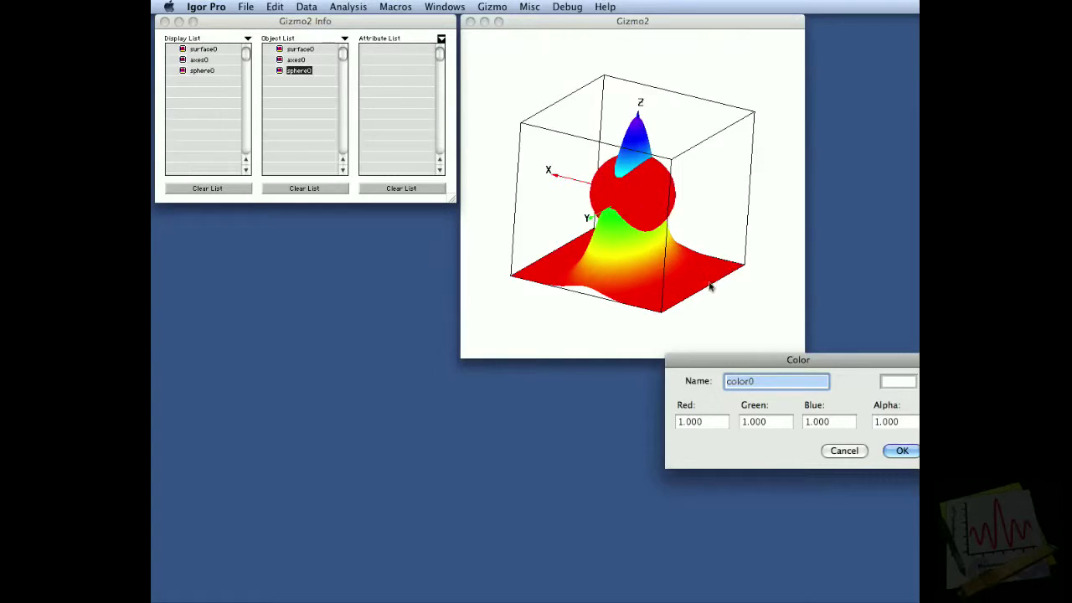
left_click(843, 383)
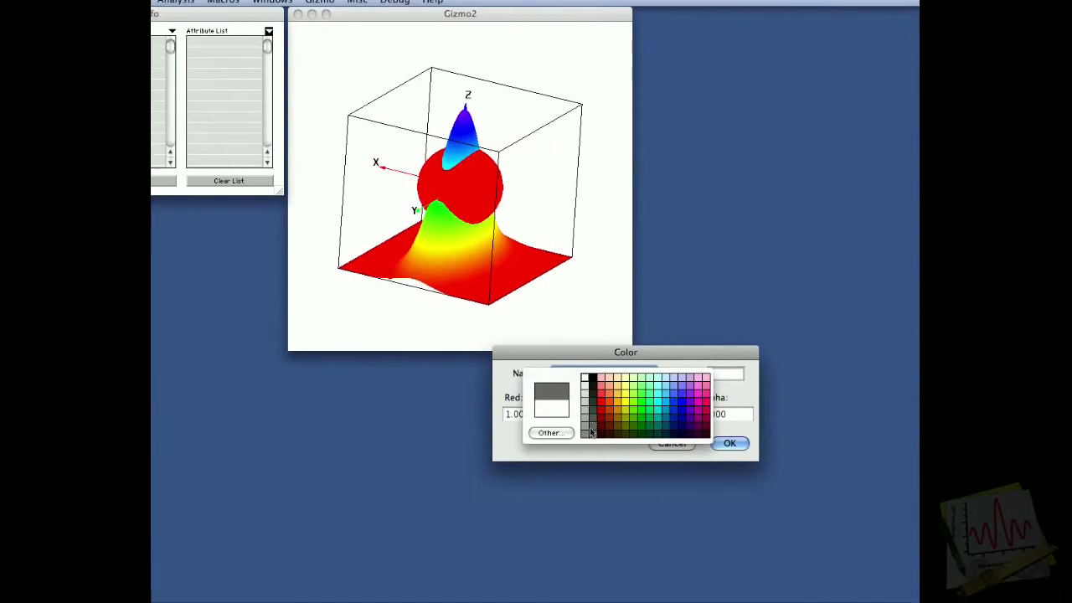
left_click(609, 442)
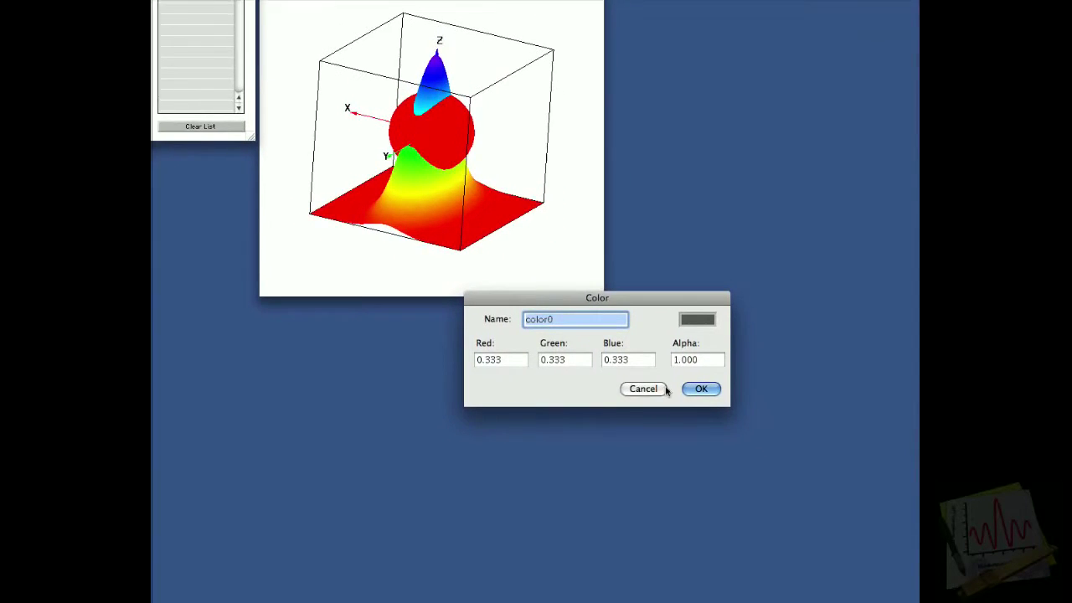
left_click(716, 413)
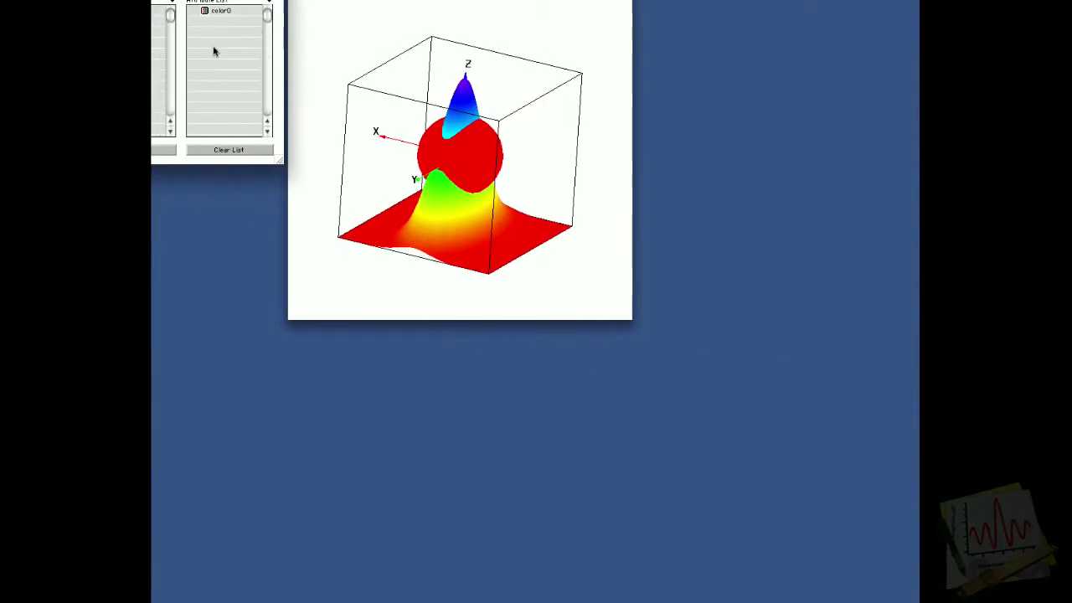
left_click_drag(289, 50, 243, 70)
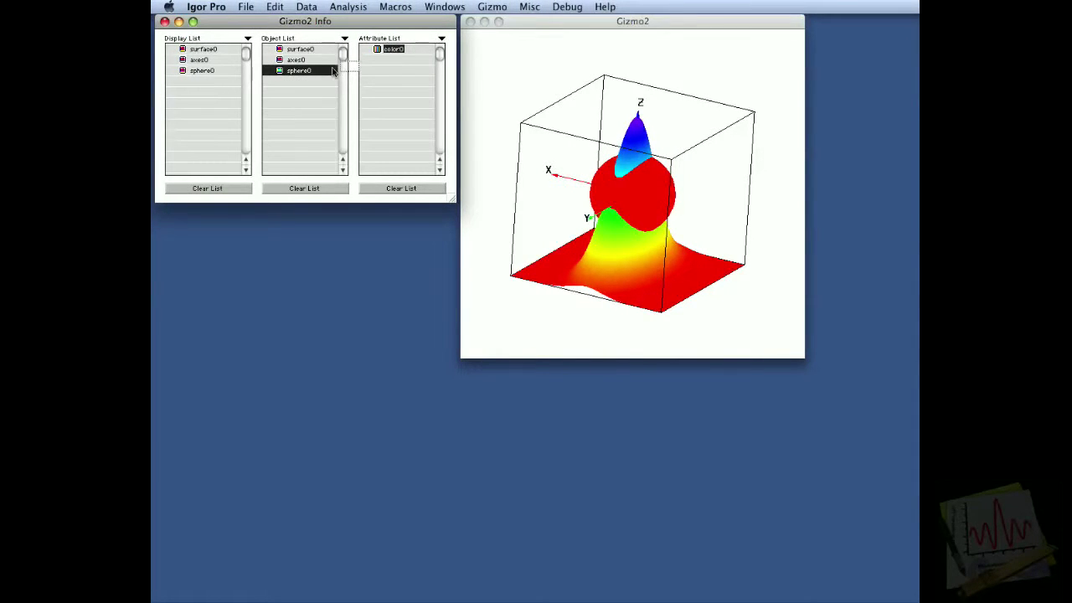
left_click_drag(332, 71, 332, 71)
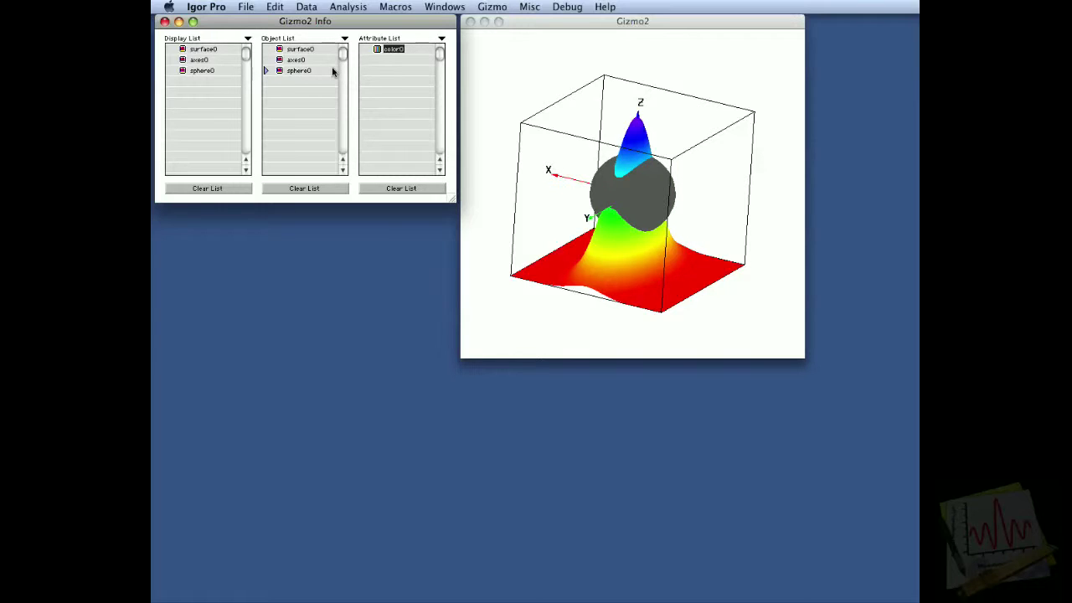
Append an Enable operation for GL_BLEND and place it directly below surface0 in the display list.
left_click(248, 41)
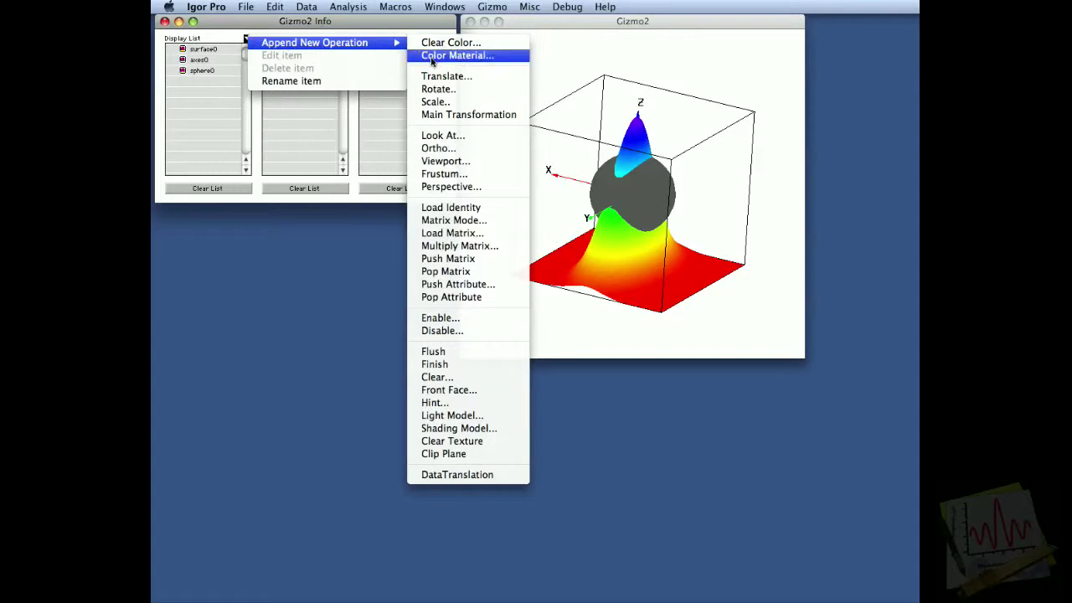
left_click(436, 318)
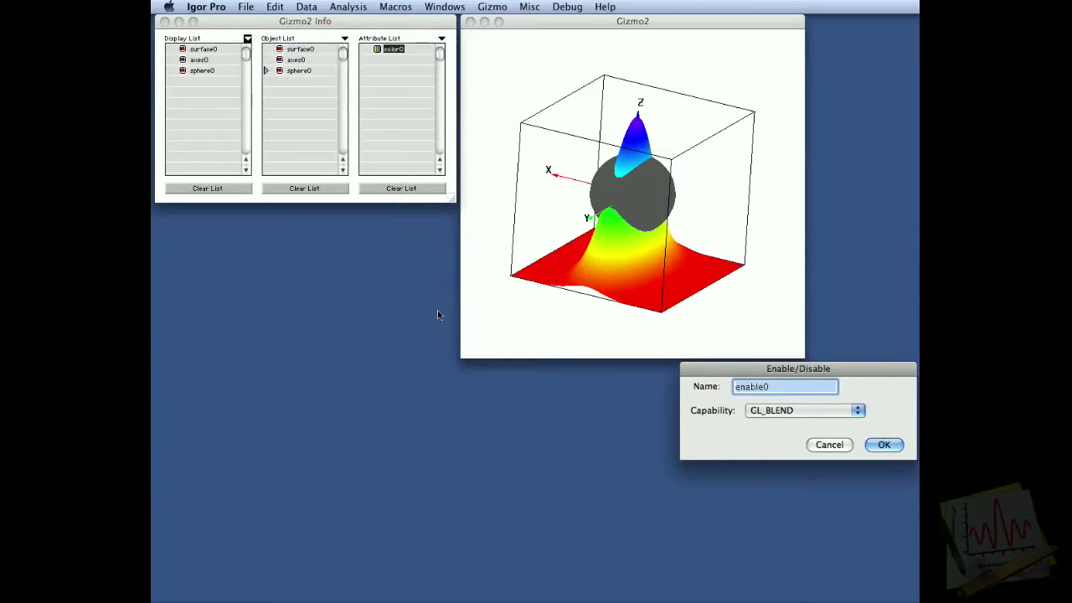
key("Return")
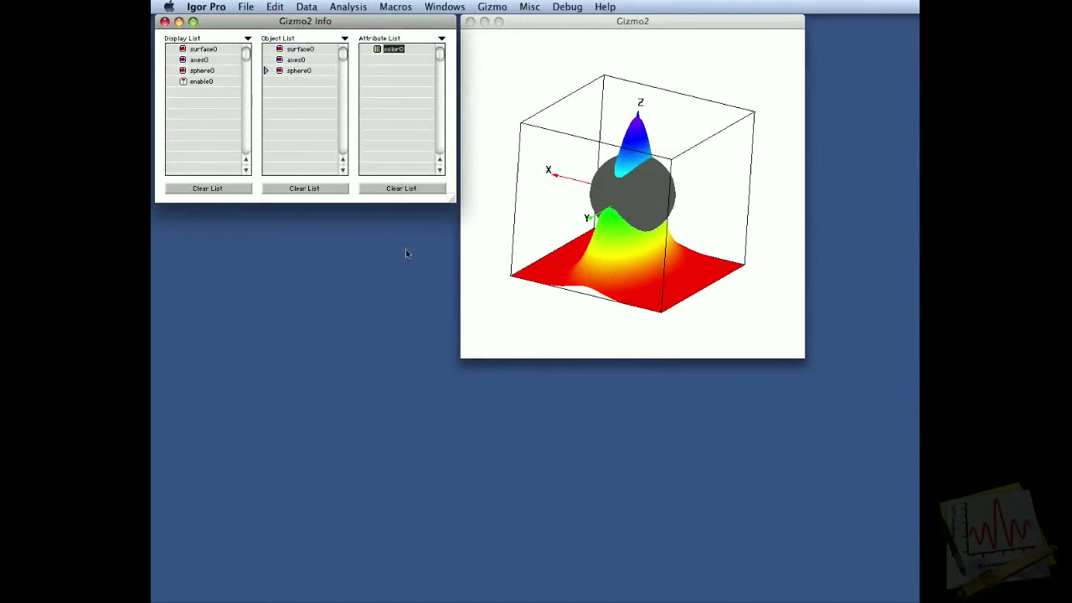
left_click(199, 83)
left_click_drag(199, 87, 199, 64)
Create a blend function attribute with source GL_SRC_ALPHA and destination GL_ONE_MINUS_SRC_ALPHA, and insert it below enable0 in the display list.
left_click(440, 40)
mouse_move(459, 44)
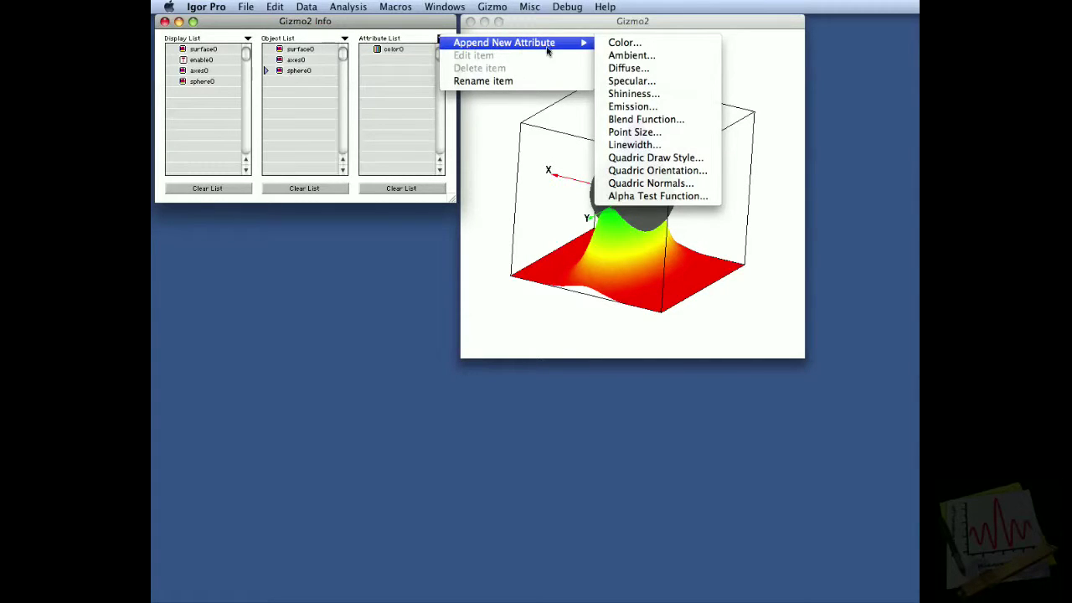
left_click(622, 123)
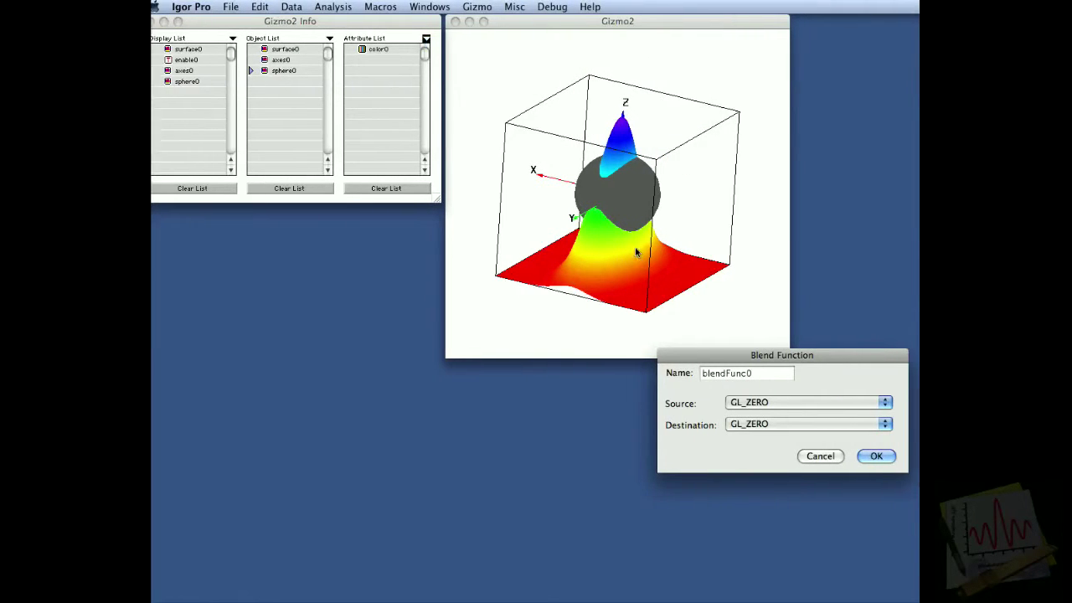
left_click(730, 402)
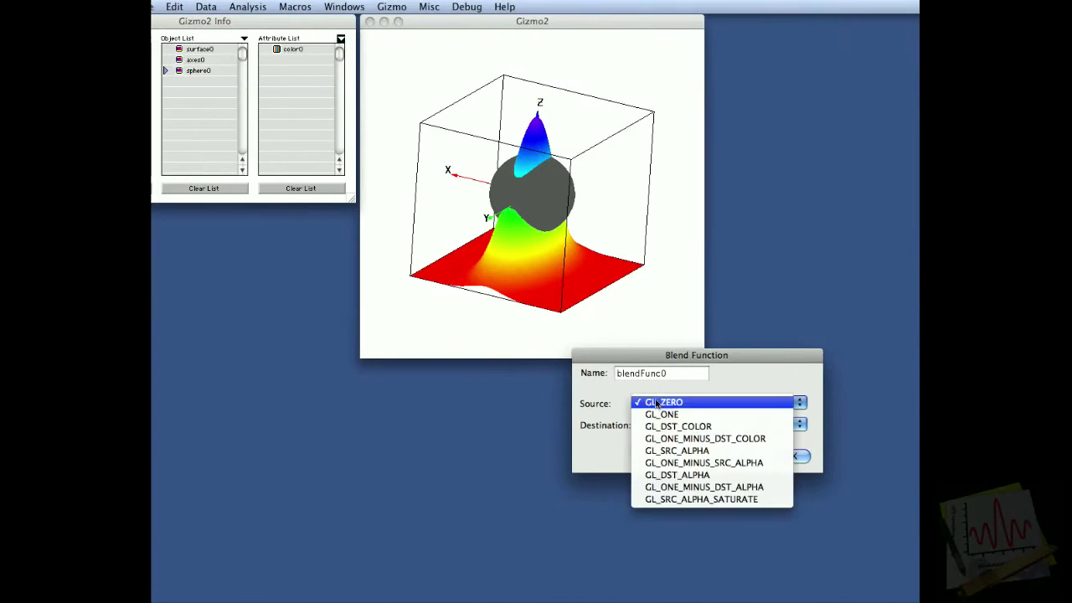
left_click(649, 451)
left_click(652, 425)
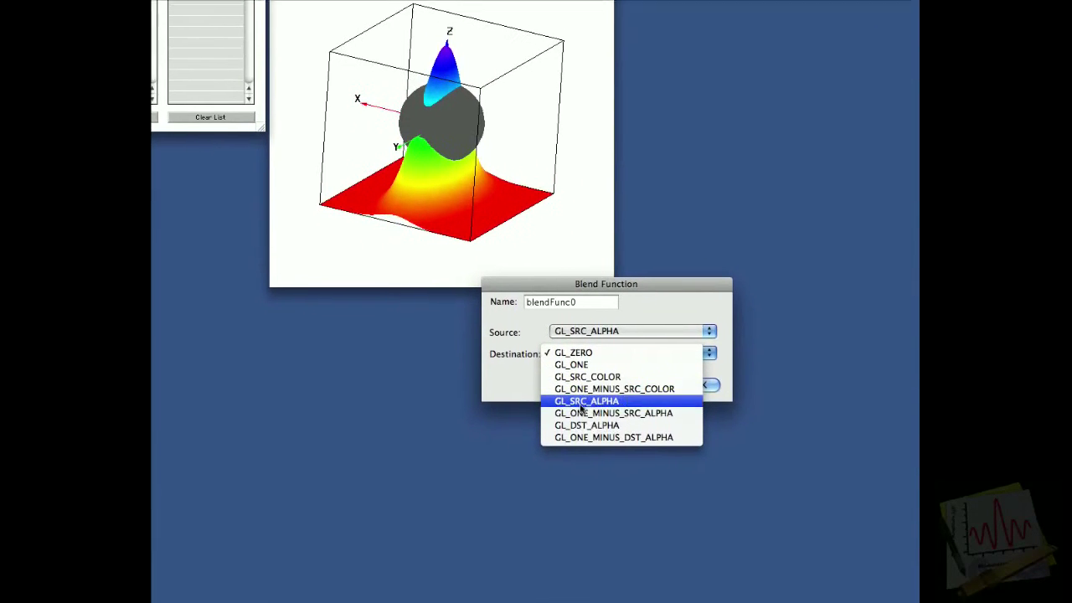
left_click(576, 401)
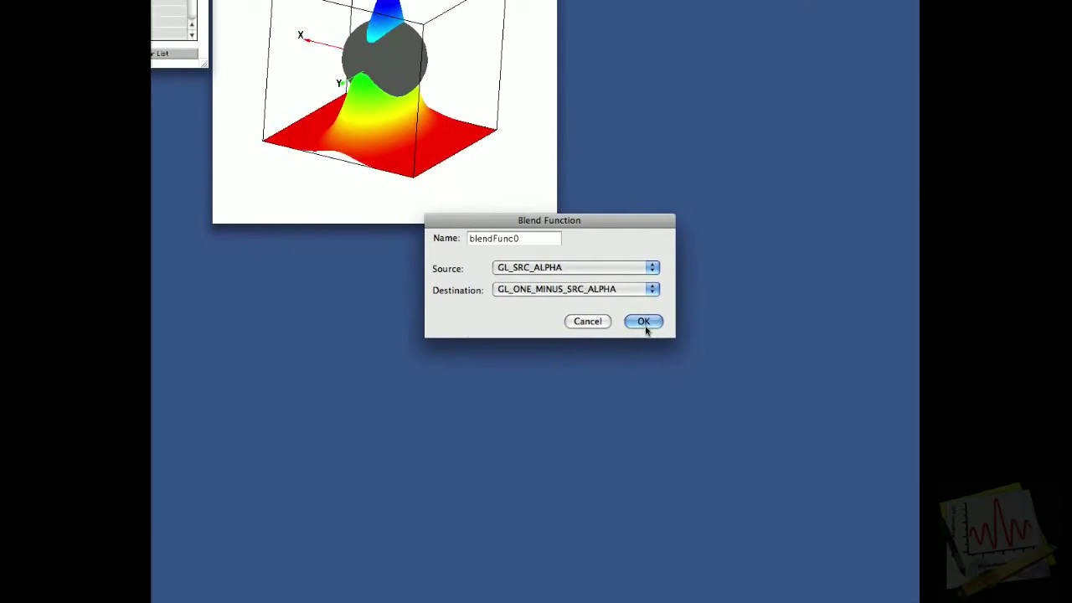
left_click(675, 335)
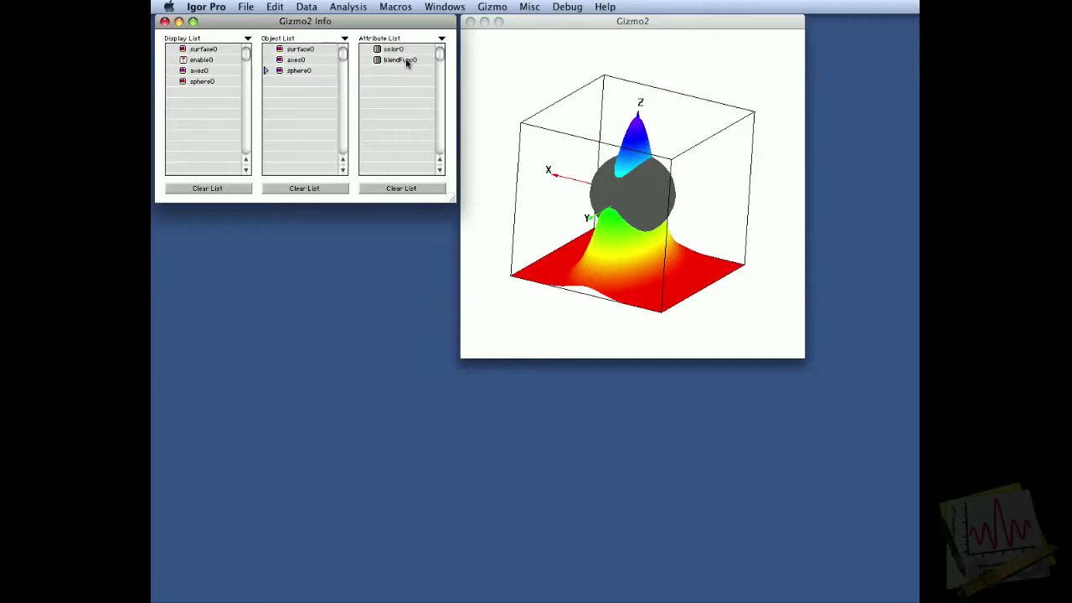
left_click_drag(406, 63, 244, 72)
left_click_drag(244, 72, 243, 72)
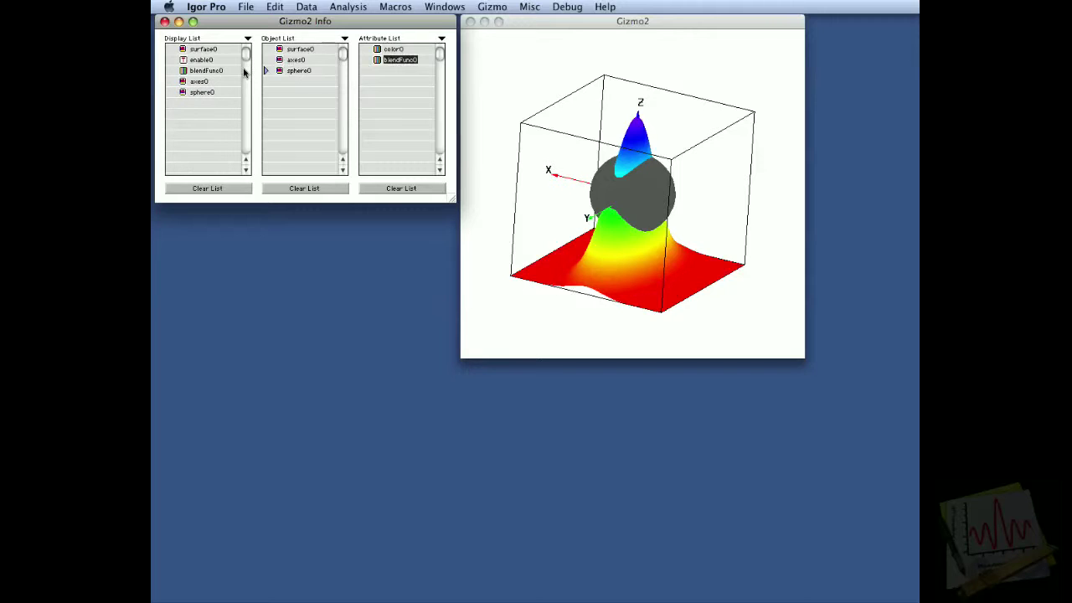
Move axes0 to the beginning of the display list, ahead of surface0.
left_click(199, 51)
left_click(186, 61)
left_click(183, 72)
left_click(182, 83)
left_click_drag(182, 83, 184, 54)
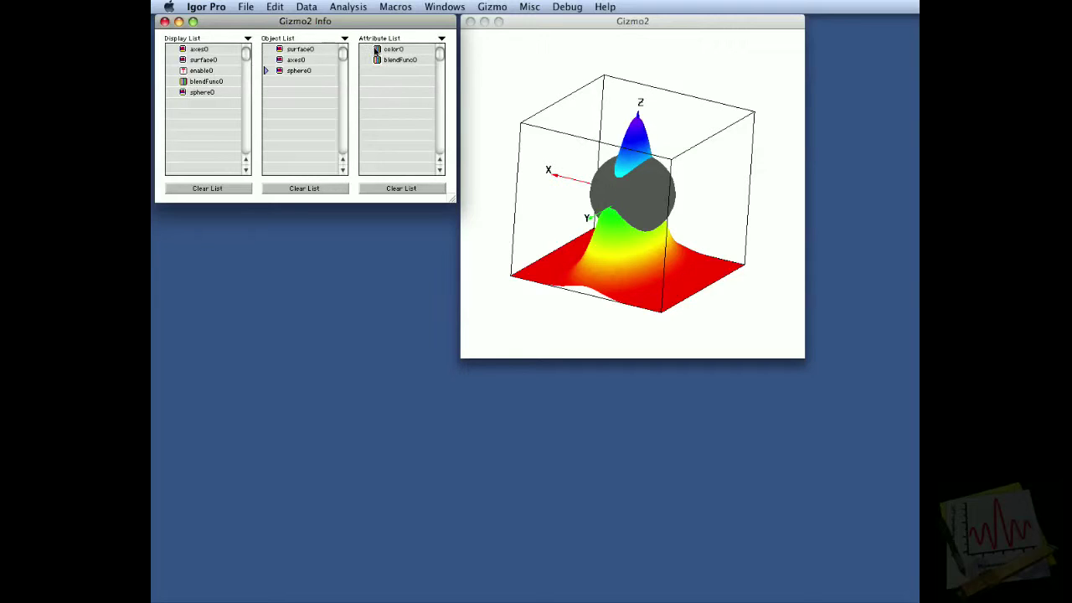
Set the alpha of the color0 attribute to 0.5 to make the sphere semi-transparent.
double_click(377, 50)
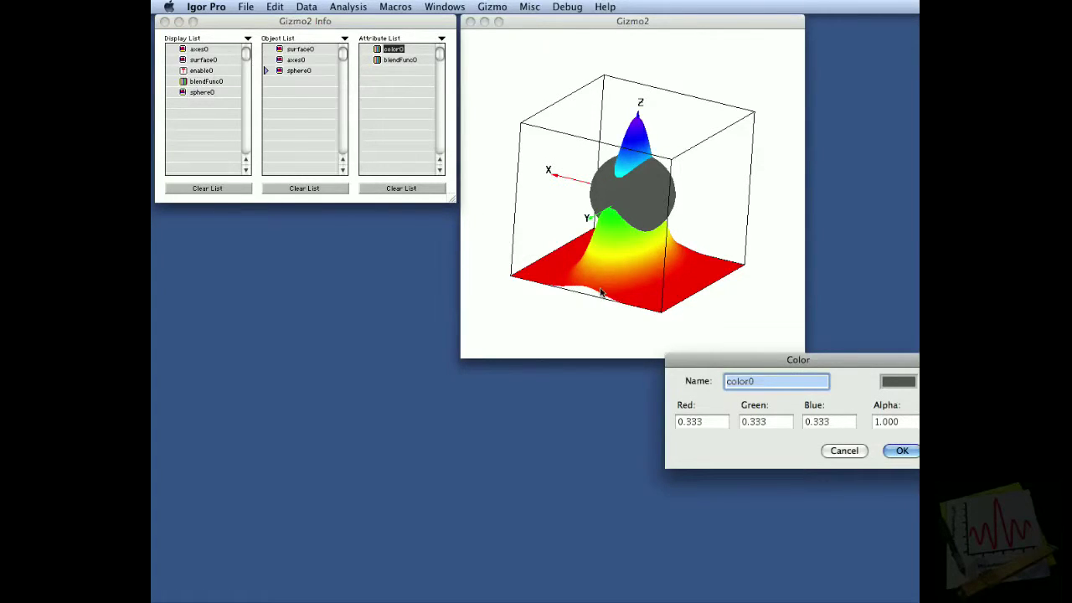
double_click(886, 421)
type("0.5")
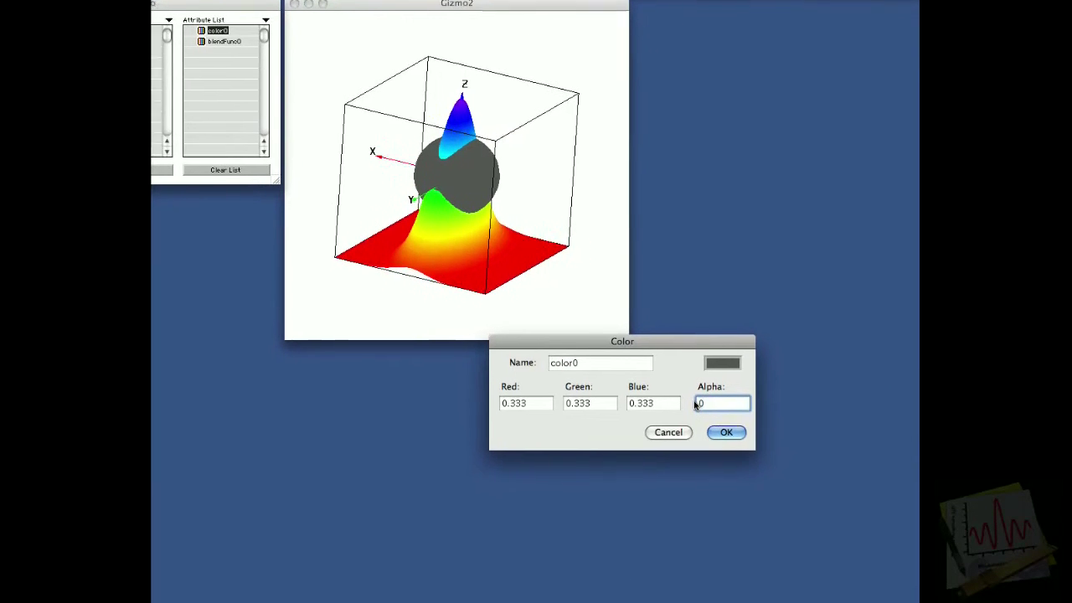
key("Return")
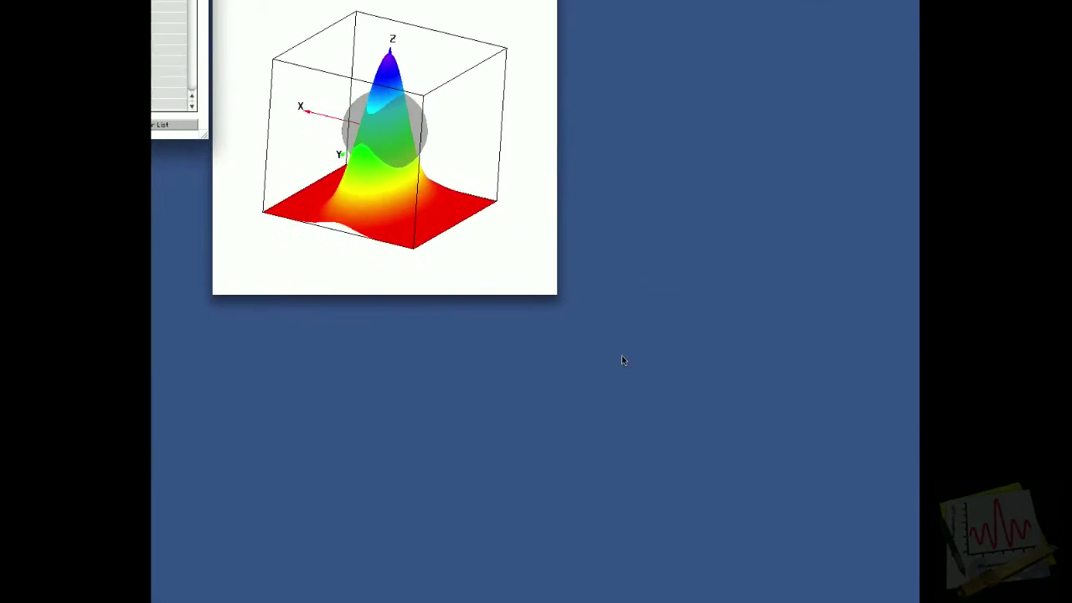
Increase the resolution of sphere0 by setting both its stack and slices to 50.
left_click_drag(478, 201, 530, 224)
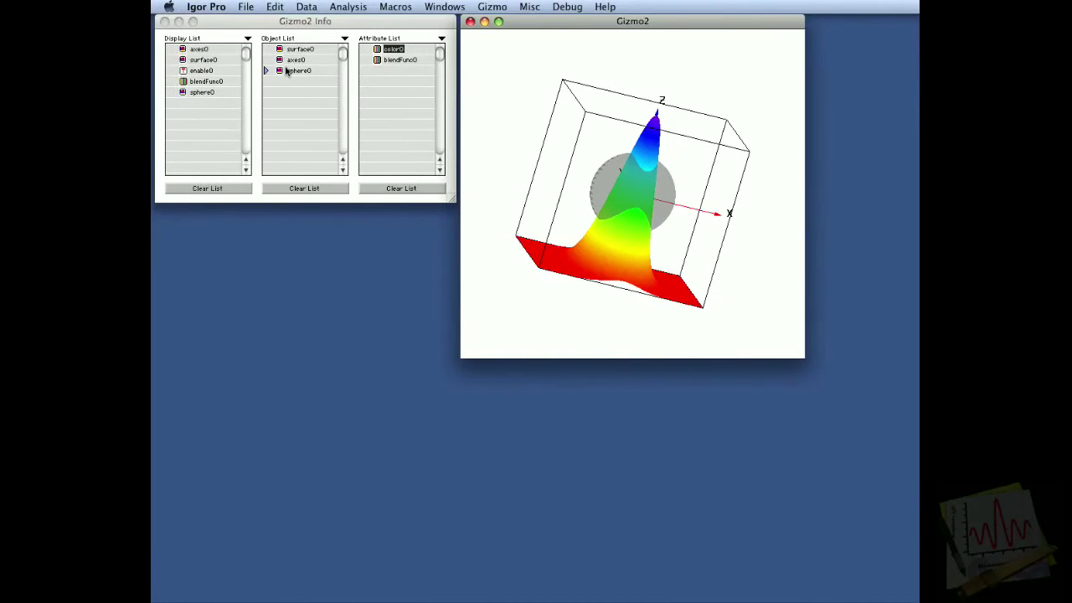
double_click(297, 70)
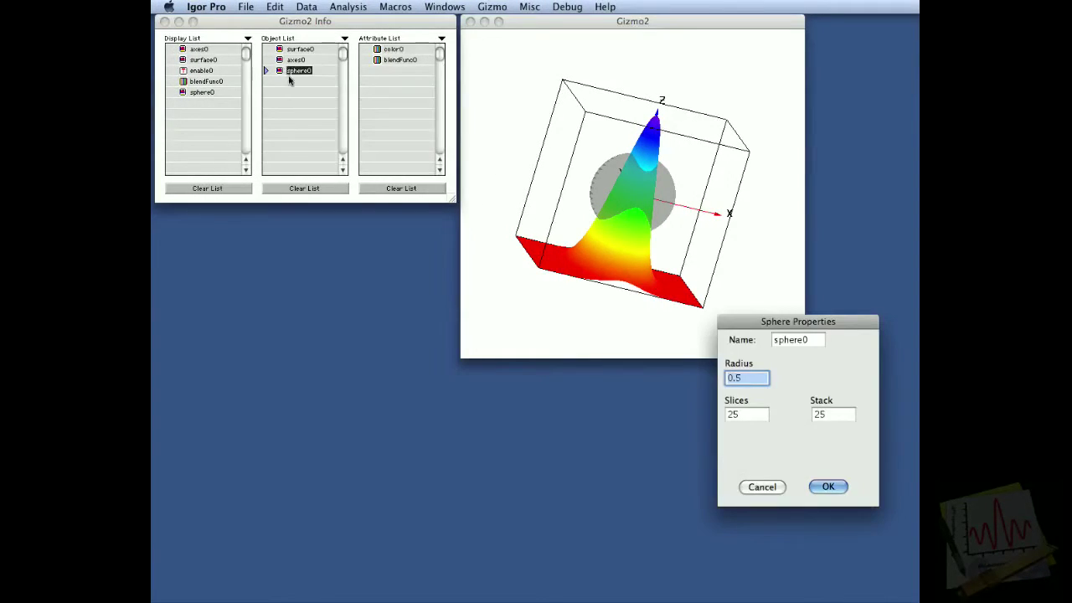
double_click(842, 413)
type("5")
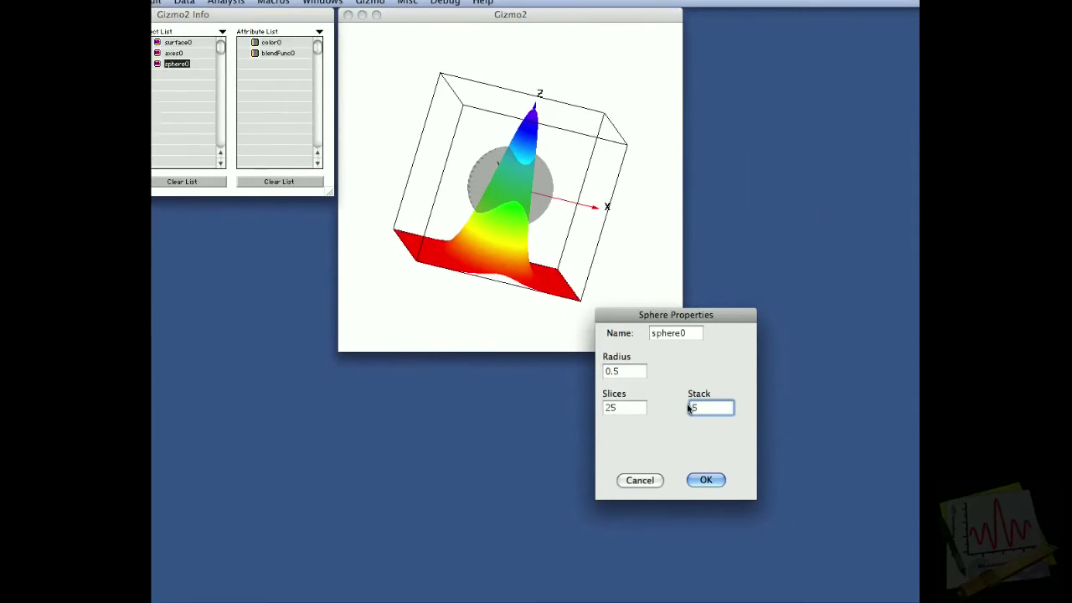
type("0")
double_click(611, 408)
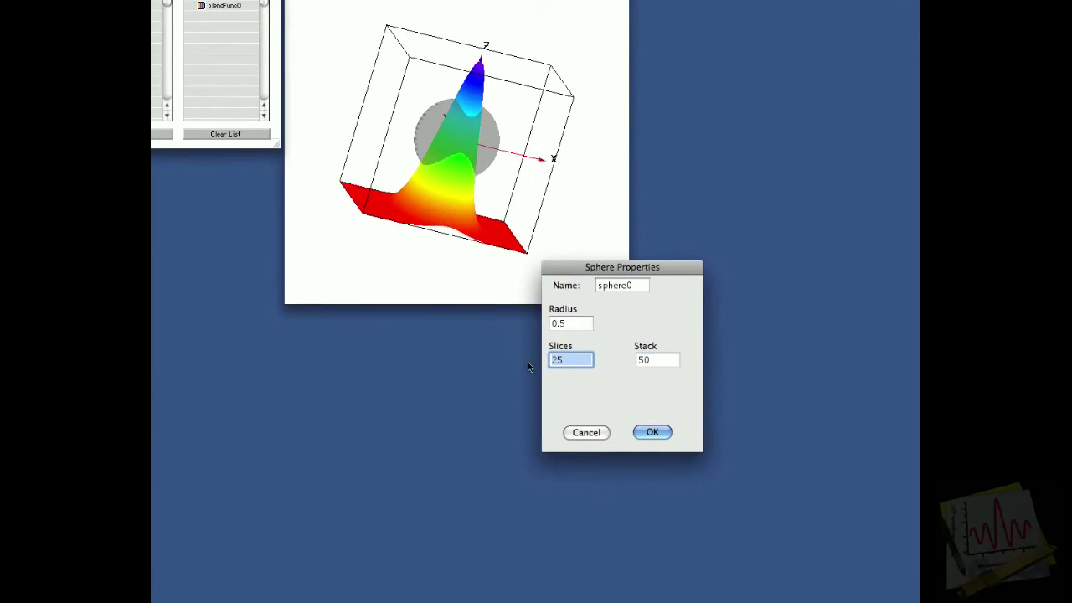
type("50")
key("Return")
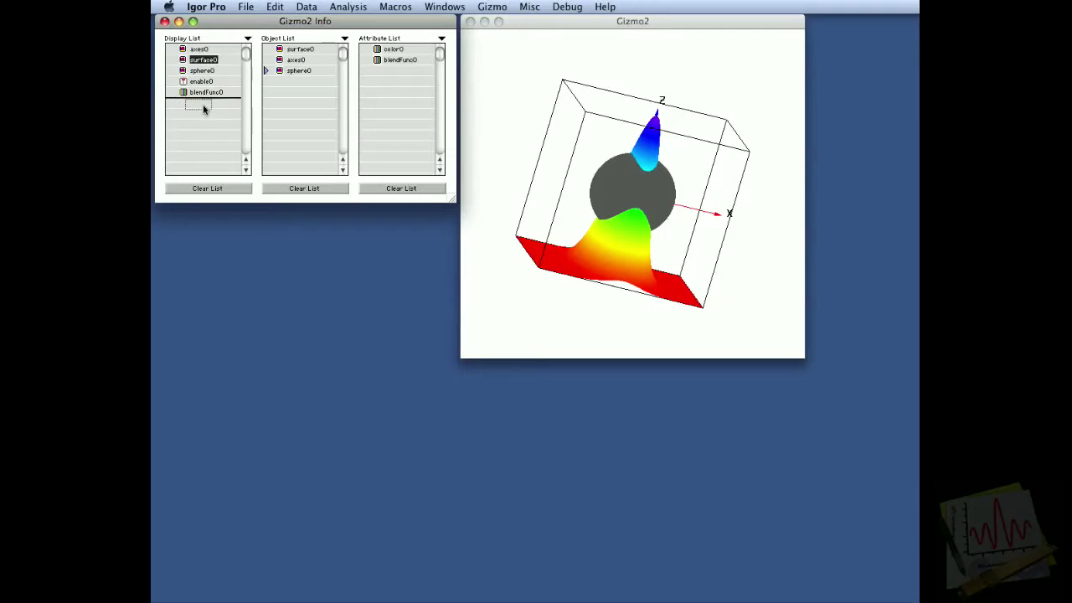
Reorder the display list to axes0, surface0, enable0, blendFunc0, sphere0 and rotate the plot to inspect the sphere's transparency.
left_click_drag(532, 201, 562, 208)
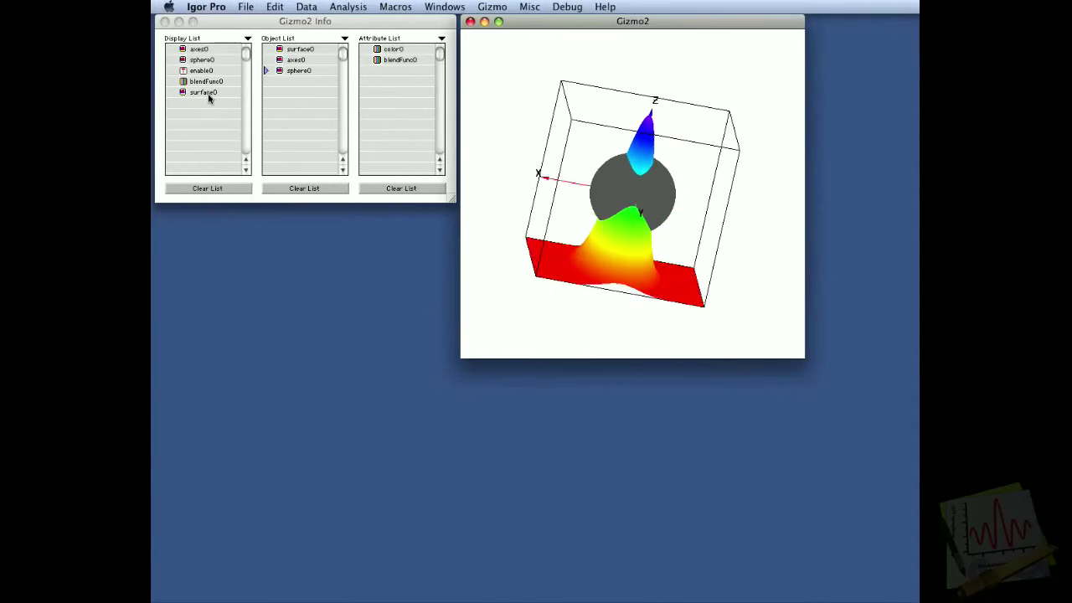
left_click(208, 97)
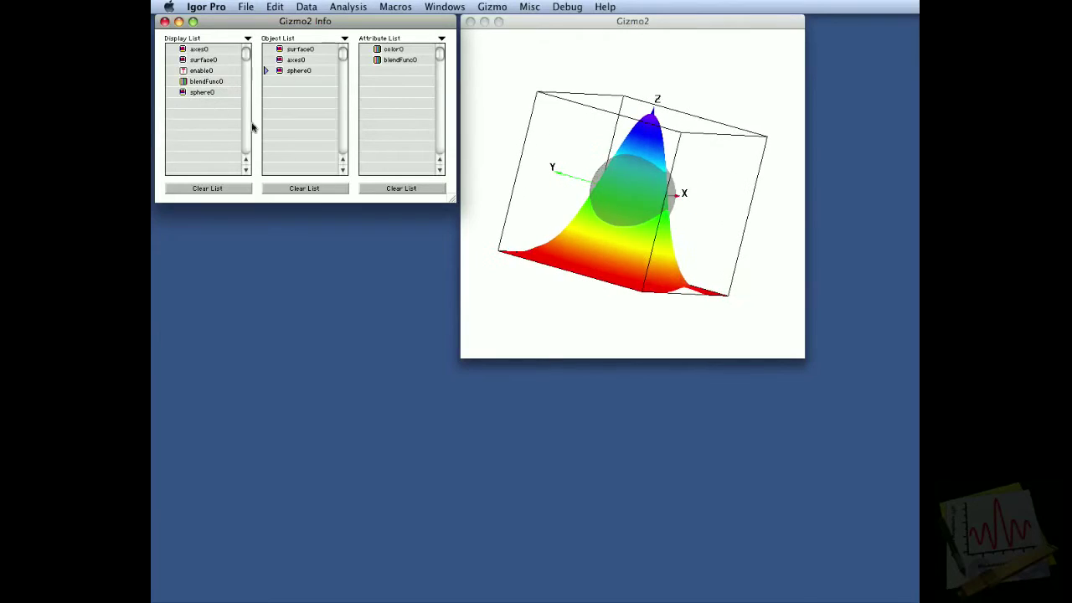
left_click(546, 211)
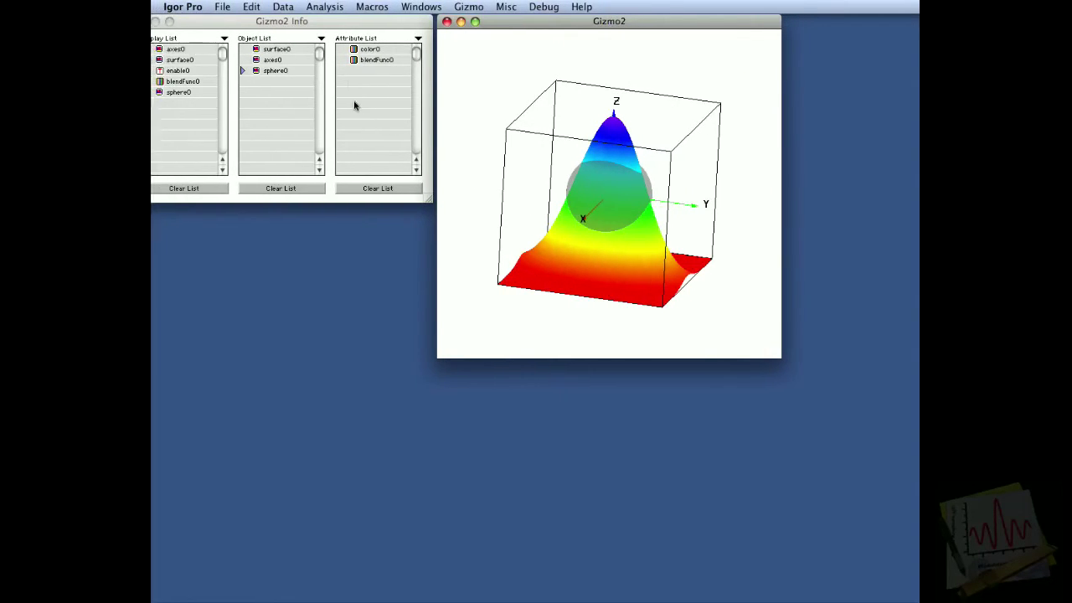
Append a disk object named disk0 with inner radius 0 and outer radius 1, and add it after sphere0 in the display list.
left_click(349, 45)
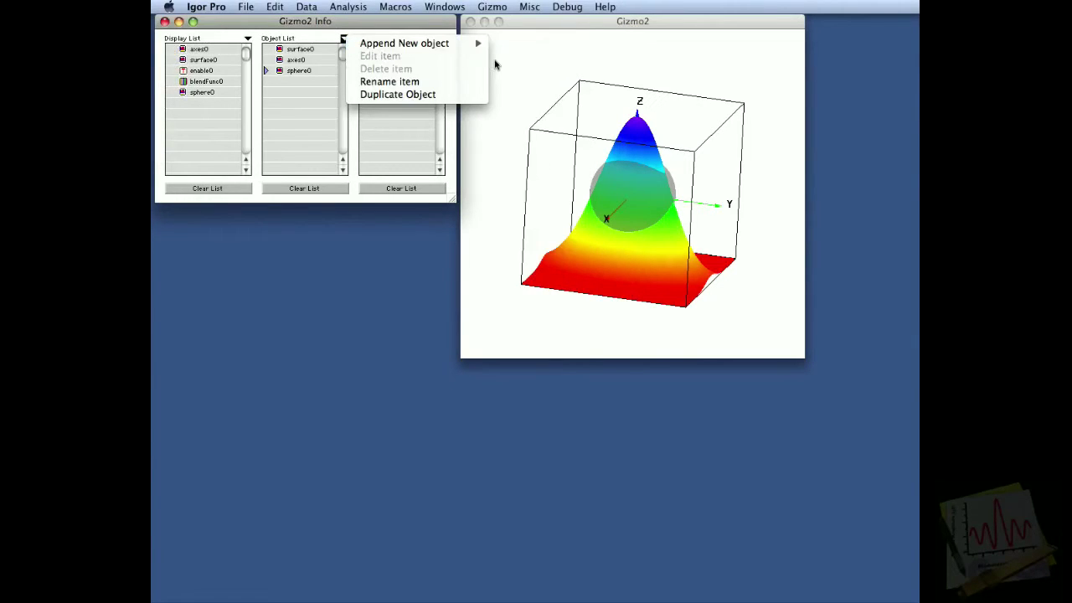
mouse_move(480, 46)
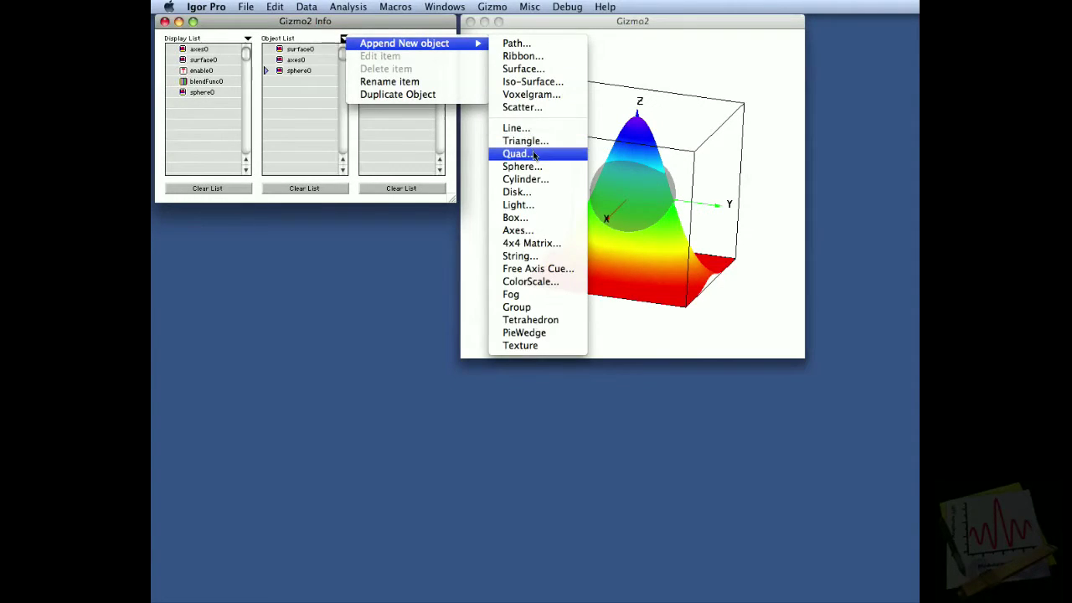
left_click(529, 193)
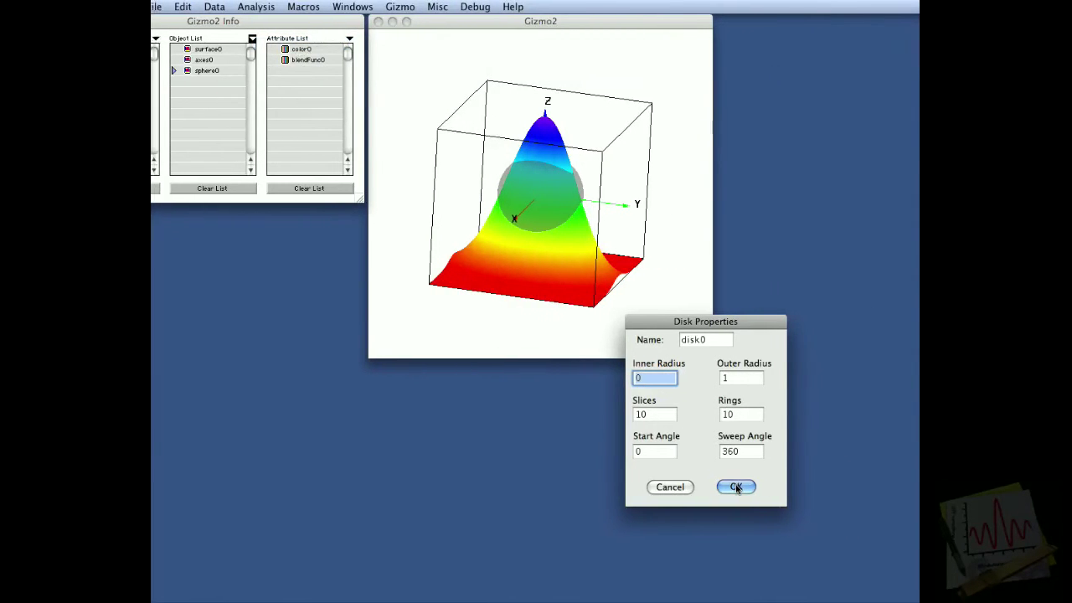
left_click(708, 487)
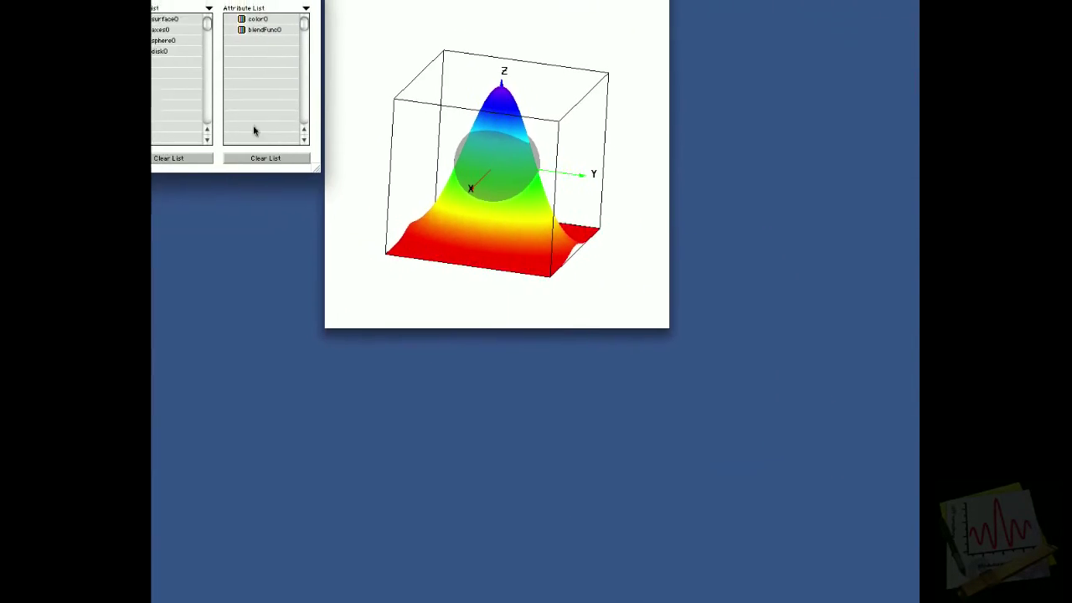
left_click_drag(200, 82, 170, 93)
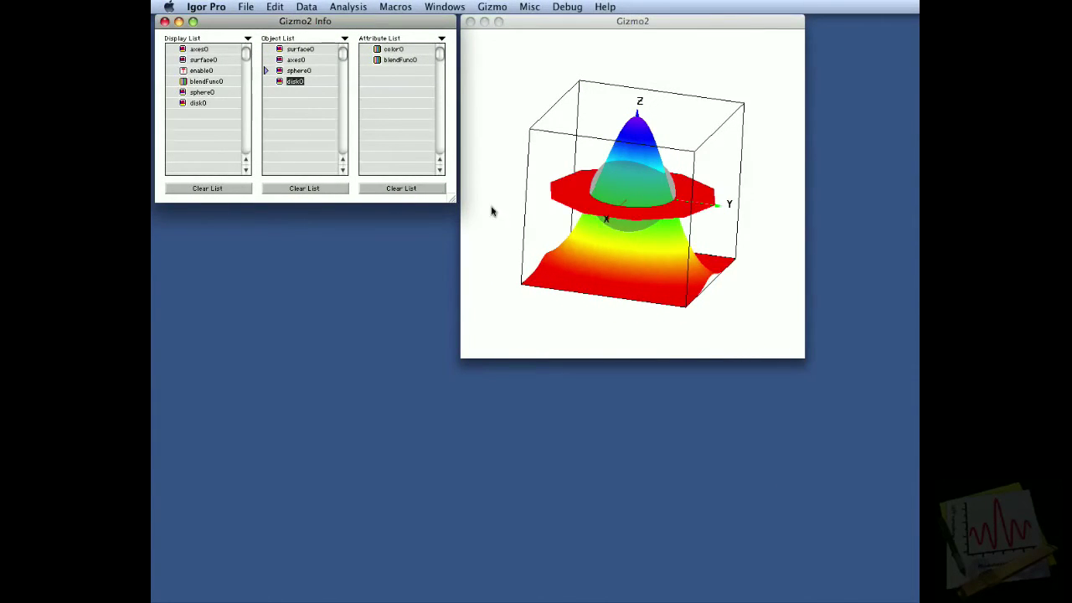
left_click_drag(653, 255, 608, 254)
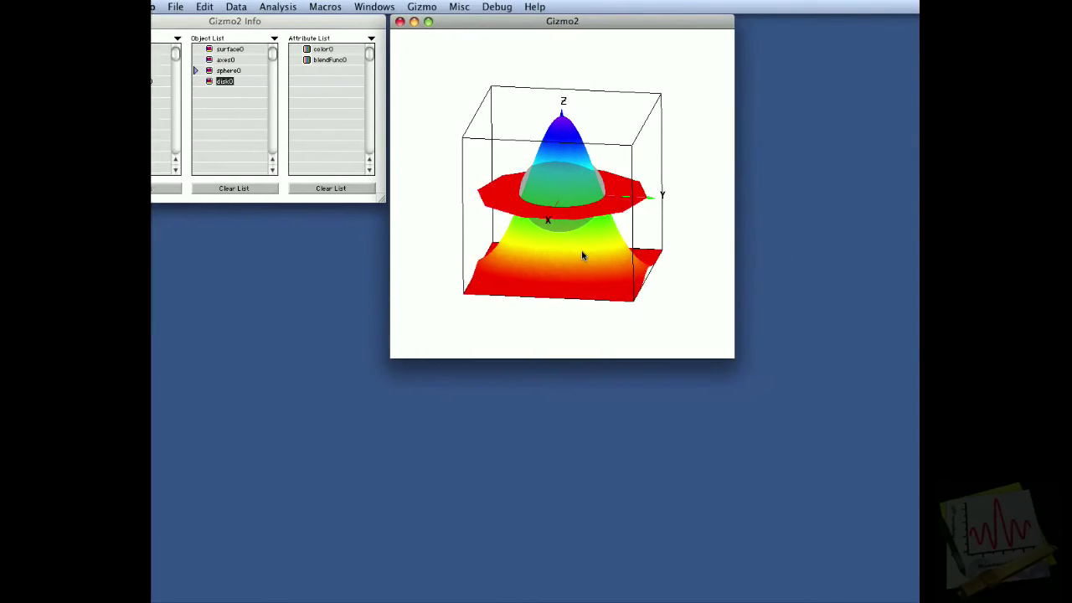
Create an opaque blue color attribute named color1 (red 0, green 0.244, blue 1) and assign it to disk0.
left_click(366, 40)
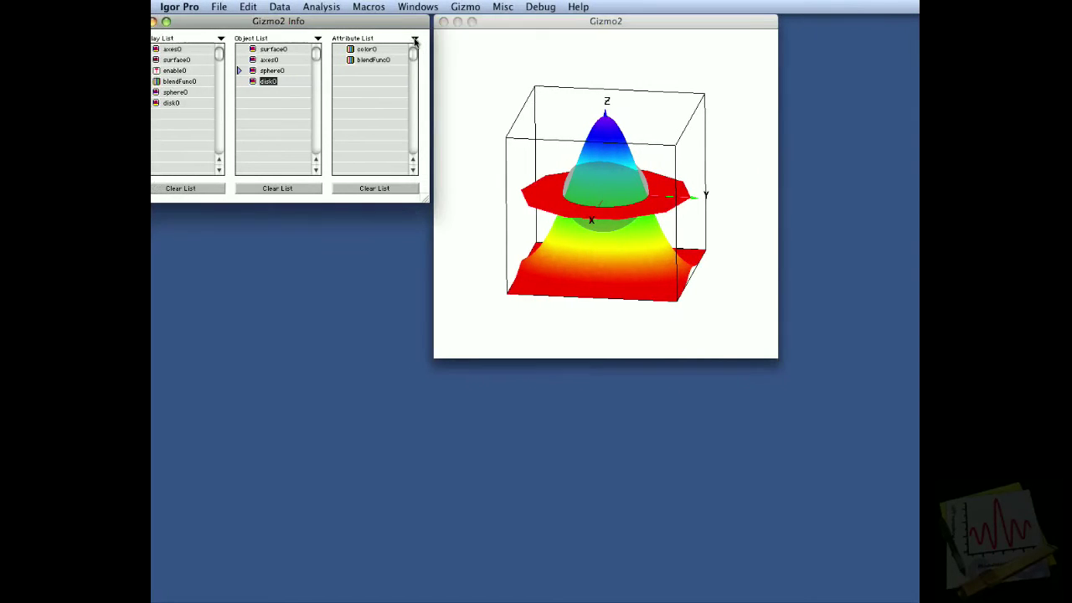
left_click(433, 39)
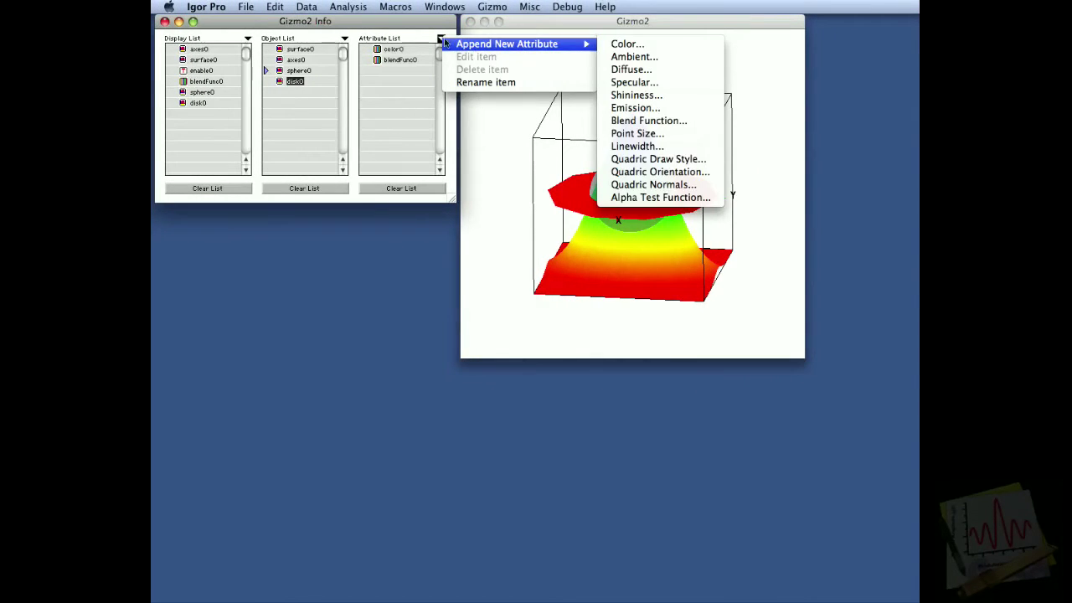
left_click(626, 44)
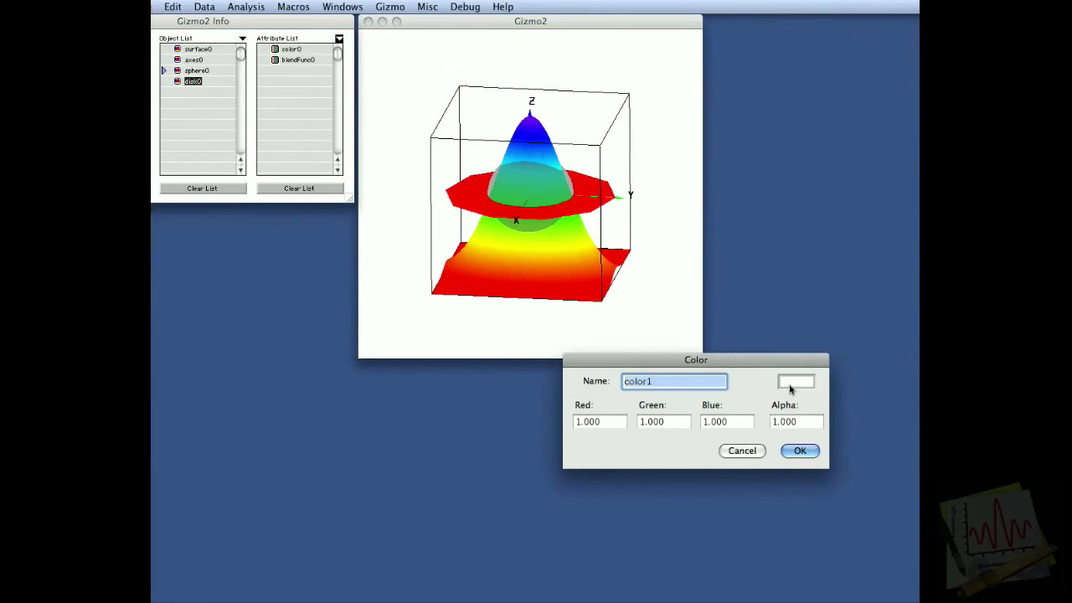
left_click(833, 381)
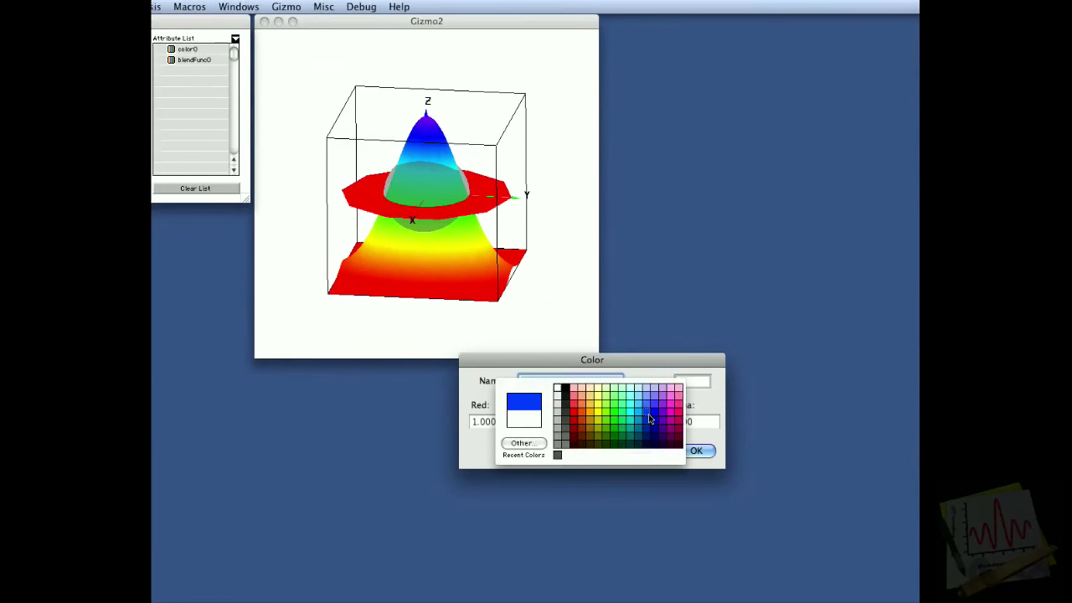
left_click(667, 419)
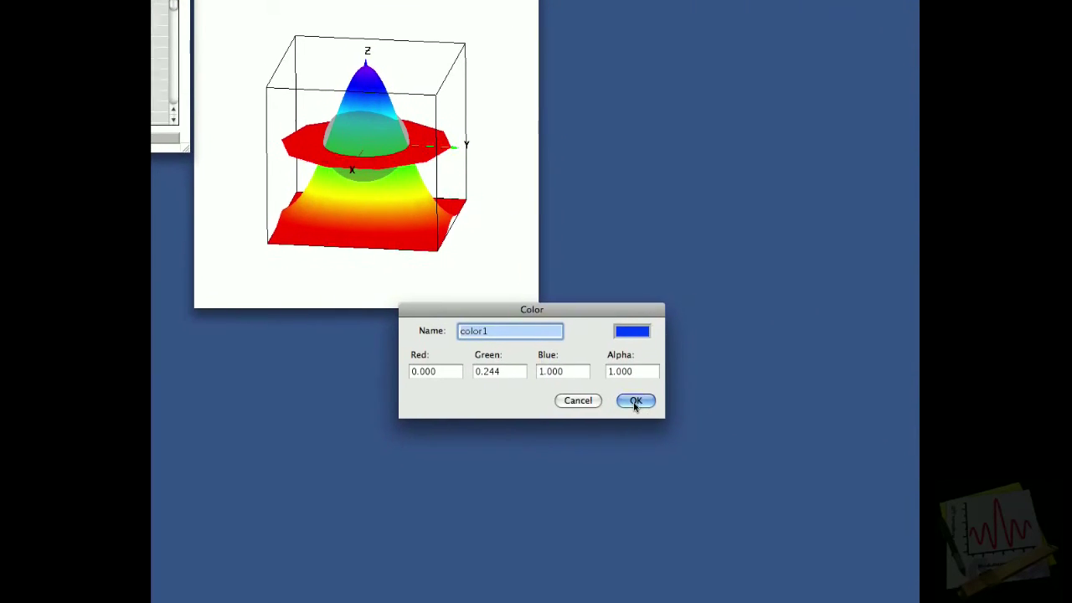
left_click(651, 416)
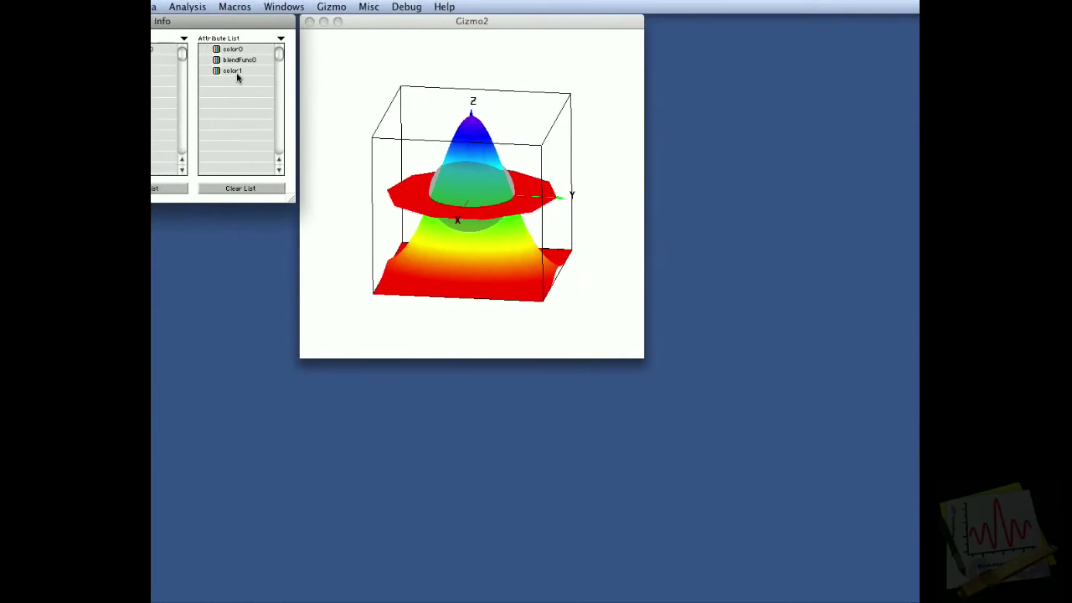
left_click(188, 61)
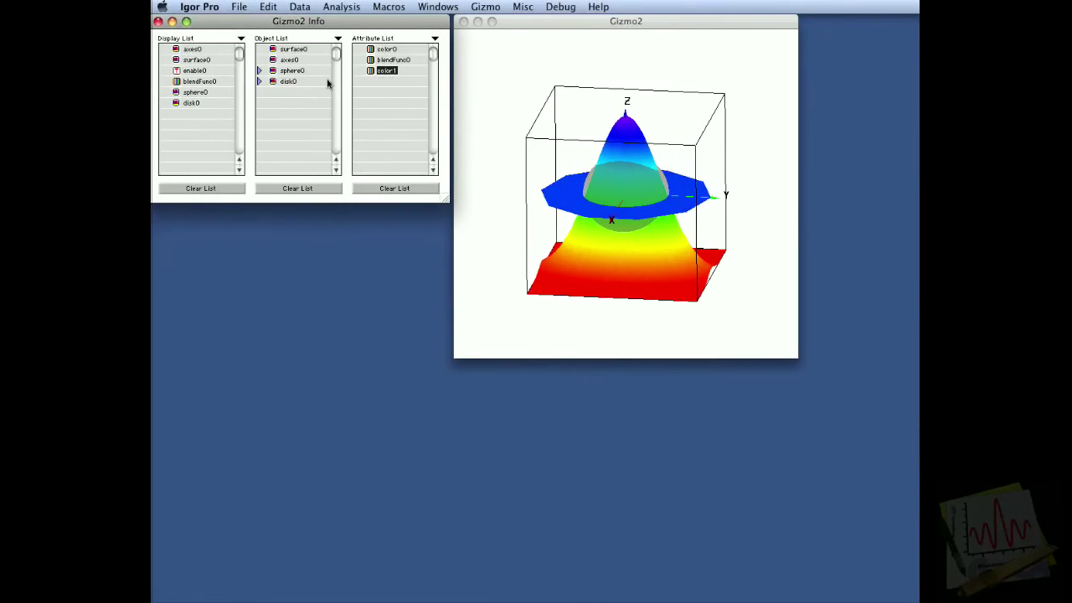
left_click_drag(619, 205, 539, 236)
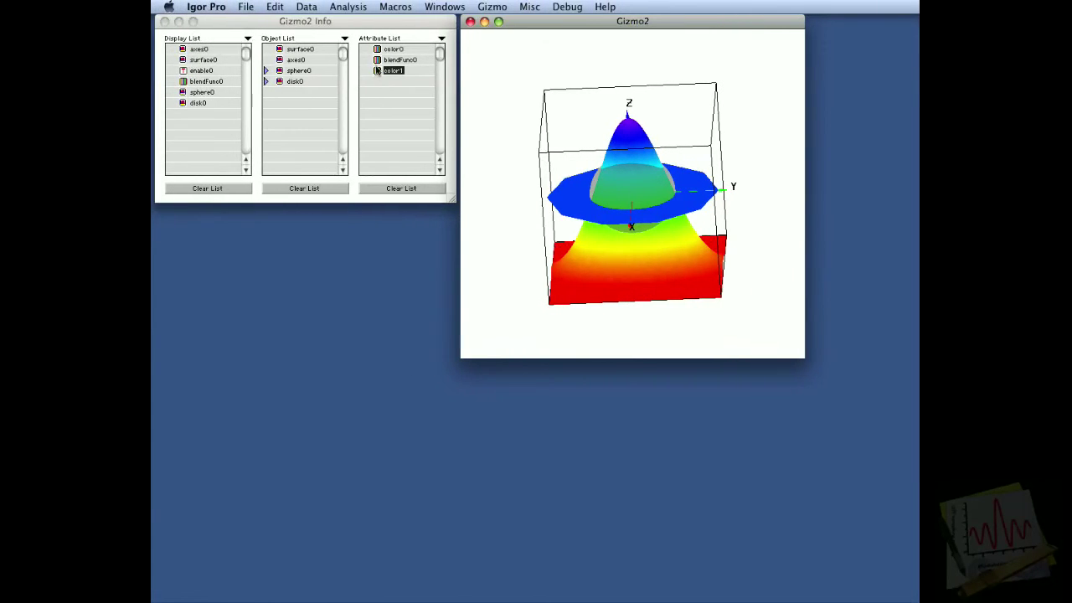
Set the alpha of color1 to 0.5 to make the disk semi-transparent, and inspect it from other angles.
left_click(377, 71)
double_click(377, 71)
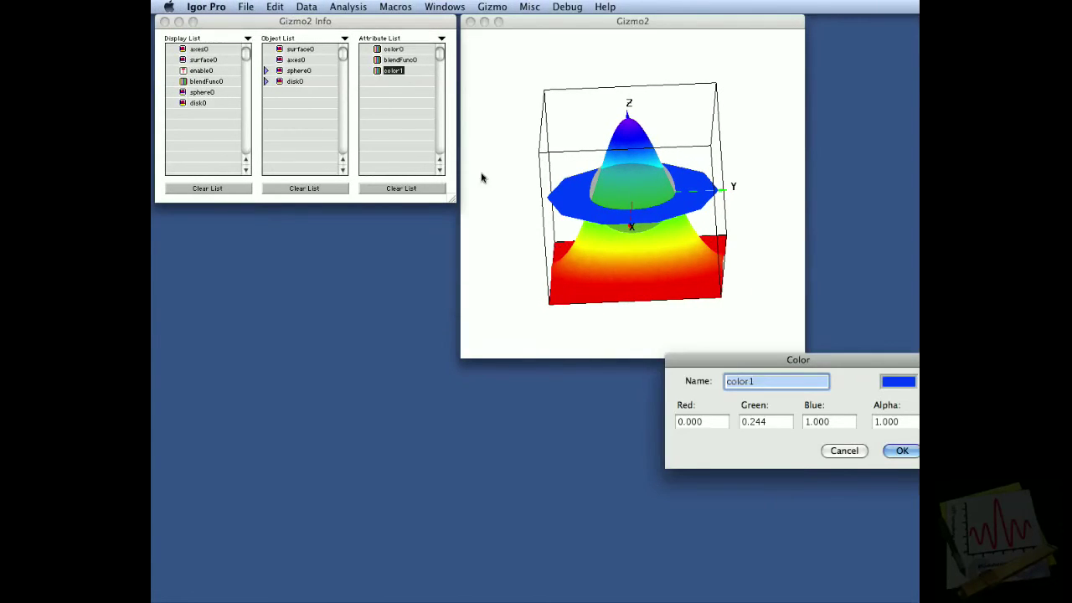
left_click(877, 420)
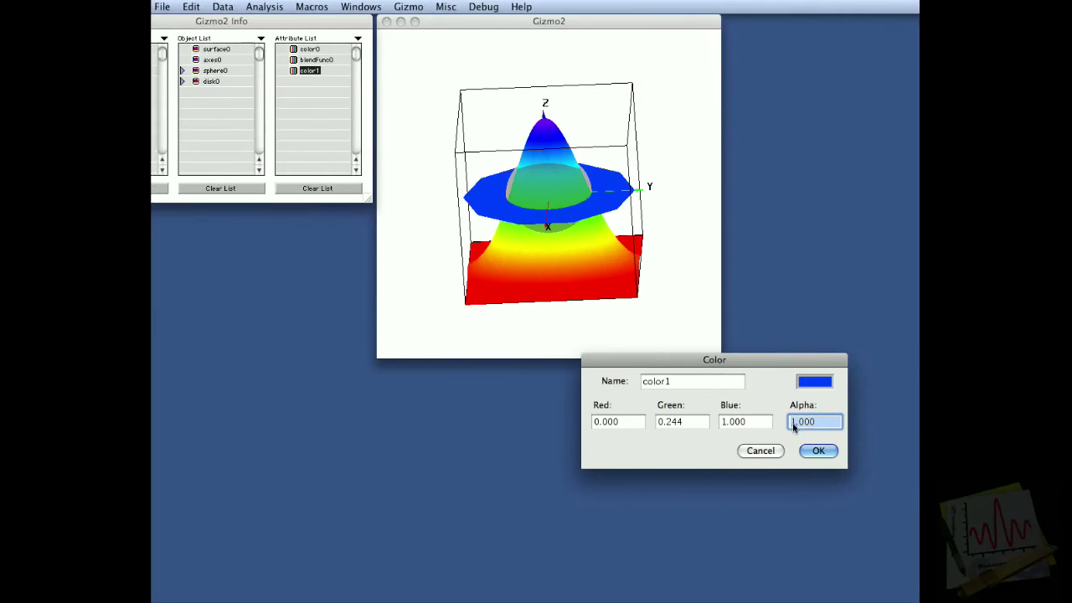
type("0.5")
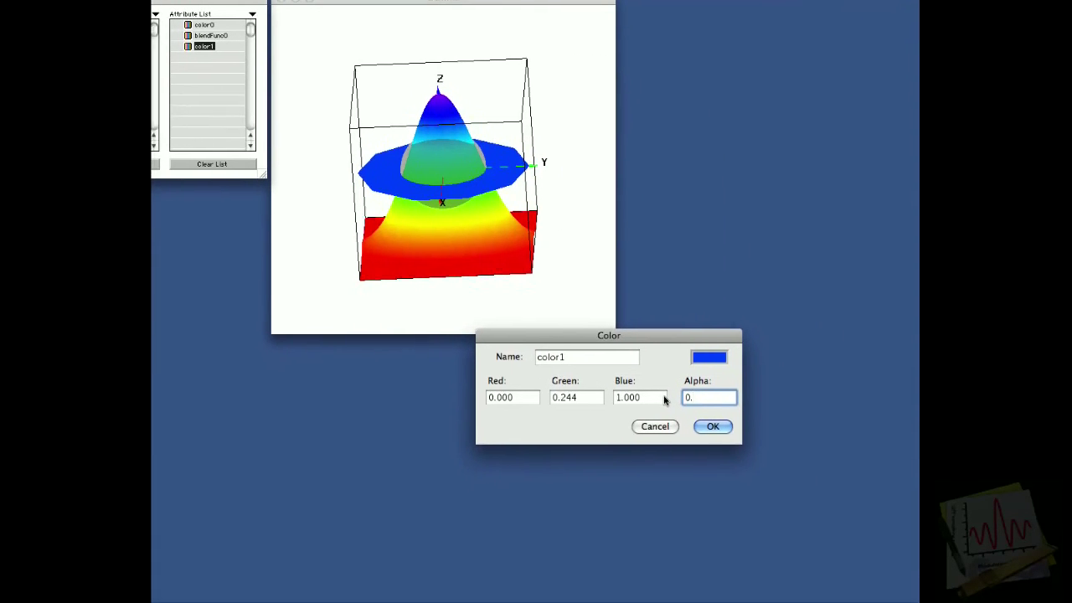
key("Return")
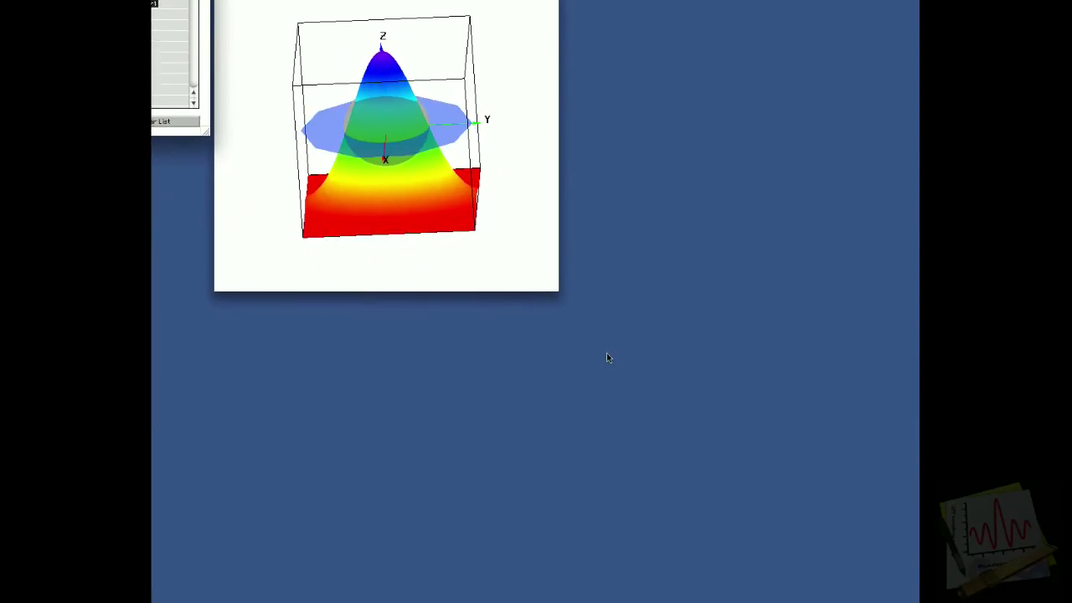
left_click_drag(394, 186, 349, 165)
left_click_drag(428, 220, 529, 289)
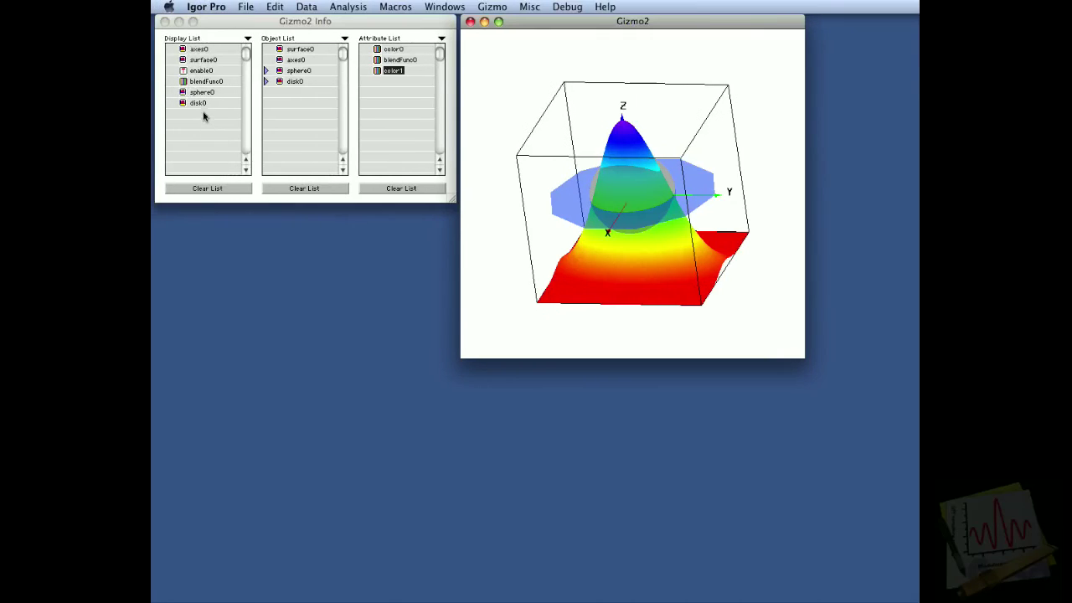
Move disk0 ahead of sphere0 in the display list and rotate the plot to inspect how the two transparent objects blend.
left_click(200, 106)
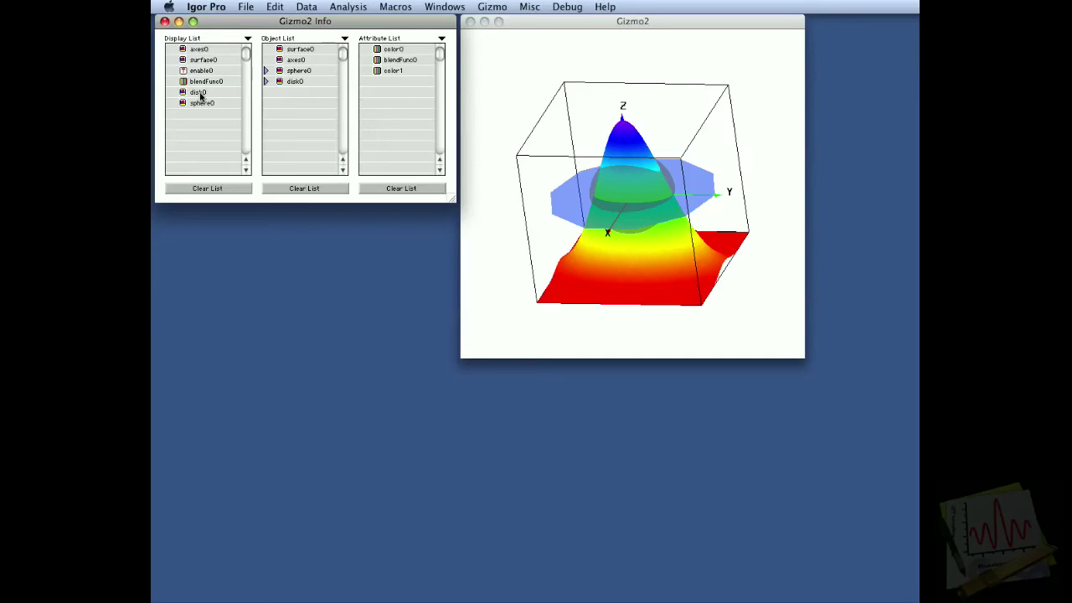
left_click_drag(519, 173, 733, 205)
left_click_drag(705, 193, 557, 153)
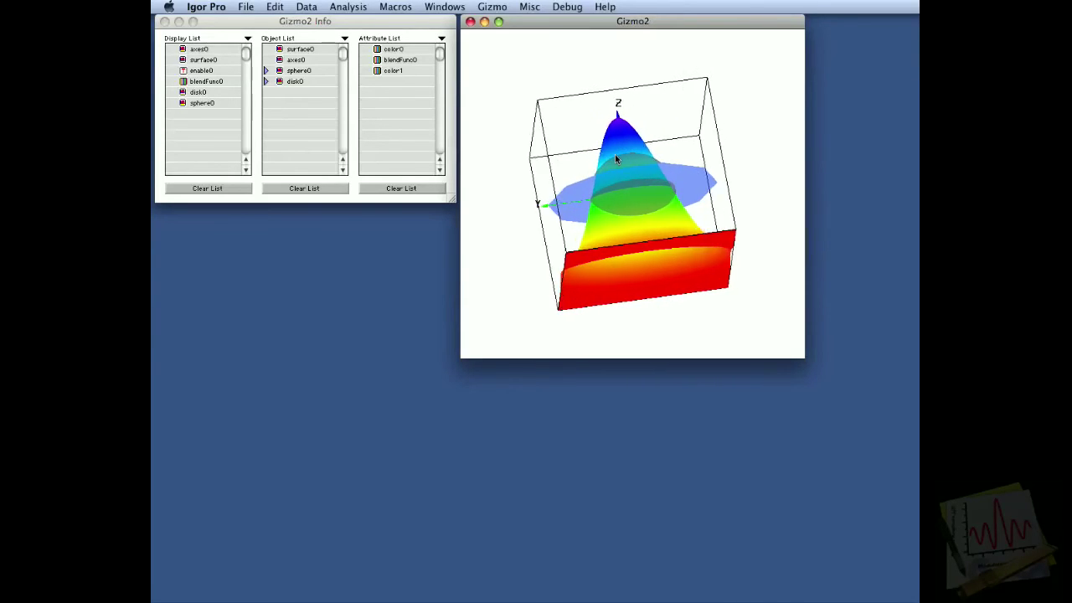